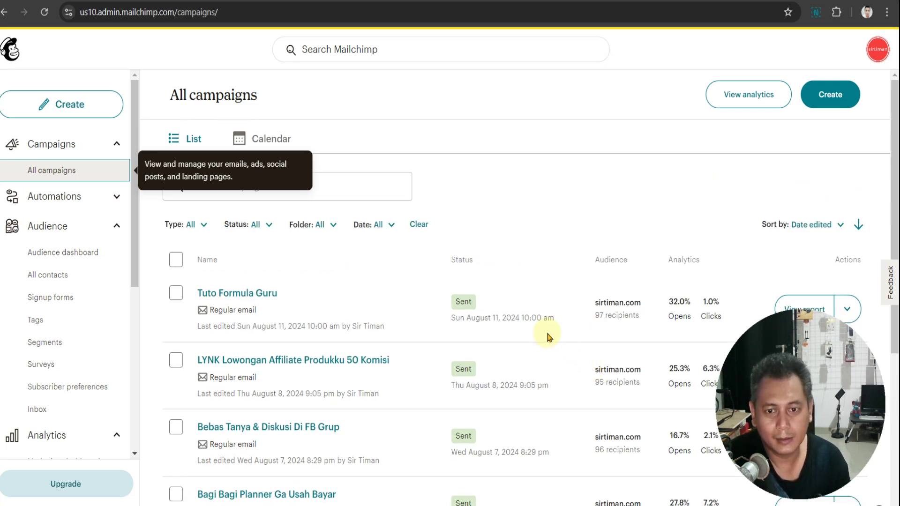
- Review the sent campaigns in the list, including their audience, open rates and click rates
scroll(547, 336, "down", 3)
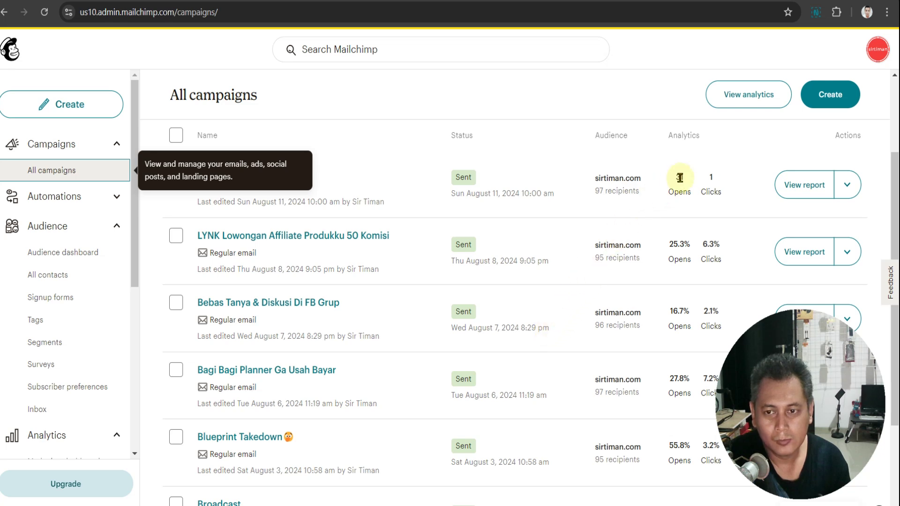
mouse_move(676, 194)
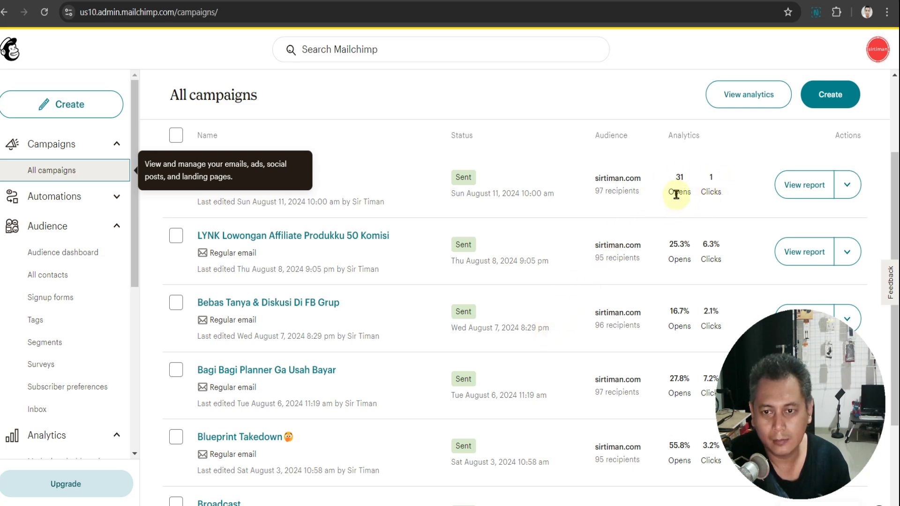
mouse_move(614, 197)
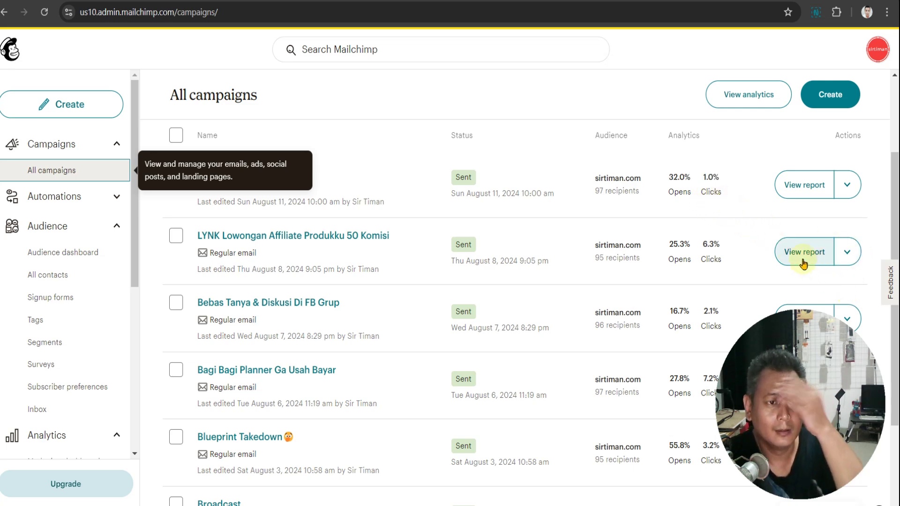
scroll(373, 246, "up", 3)
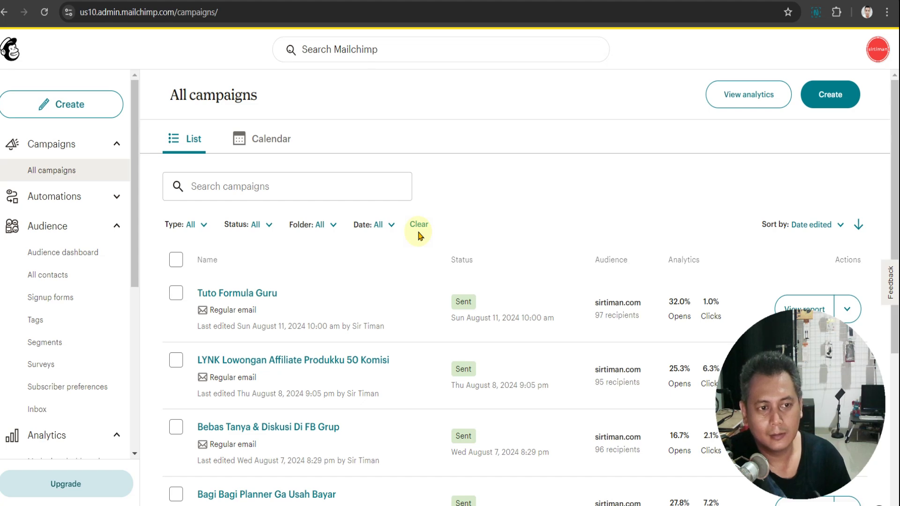
scroll(419, 235, "down", 6)
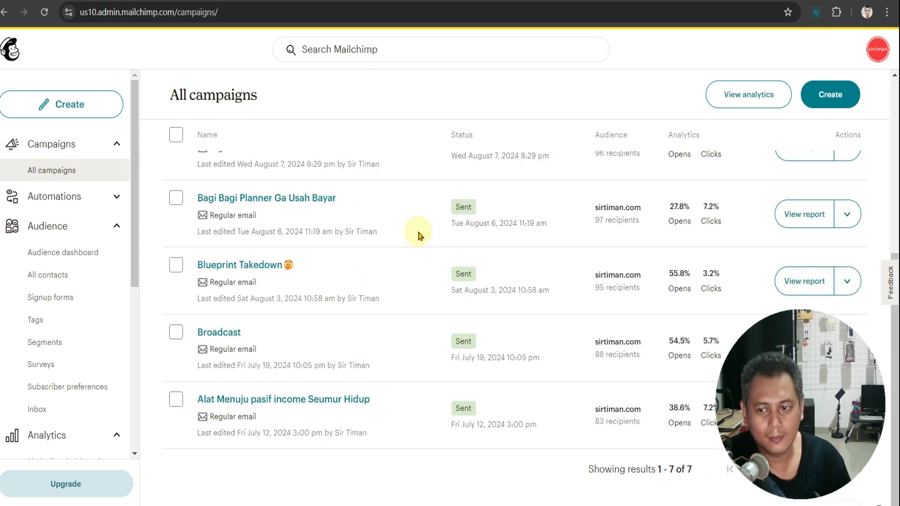
scroll(419, 235, "up", 6)
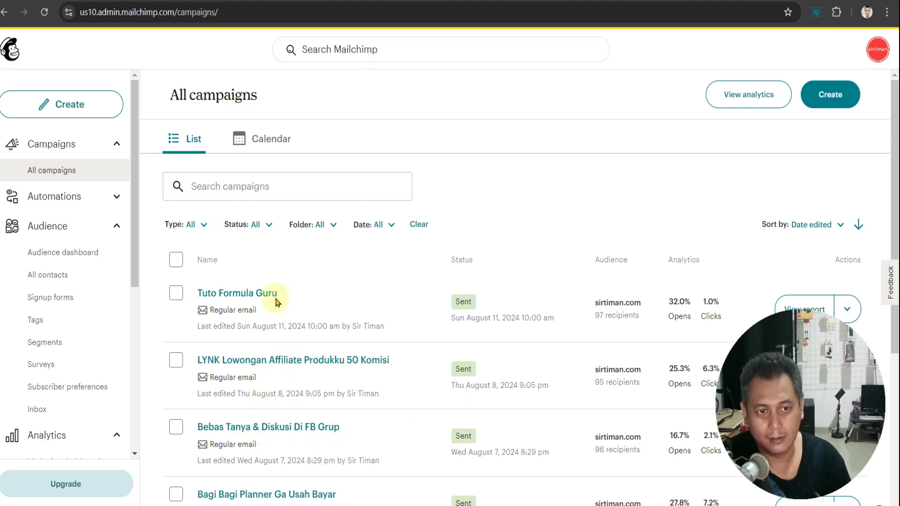
- Show the campaigns in calendar view and look over the sent emails in August 2024
left_click(241, 141)
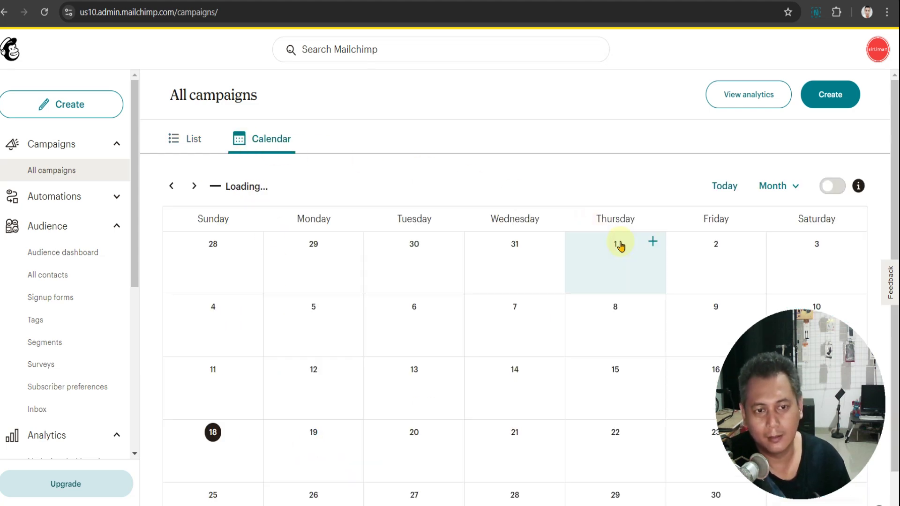
scroll(619, 245, "down", 2)
scroll(618, 245, "up", 1)
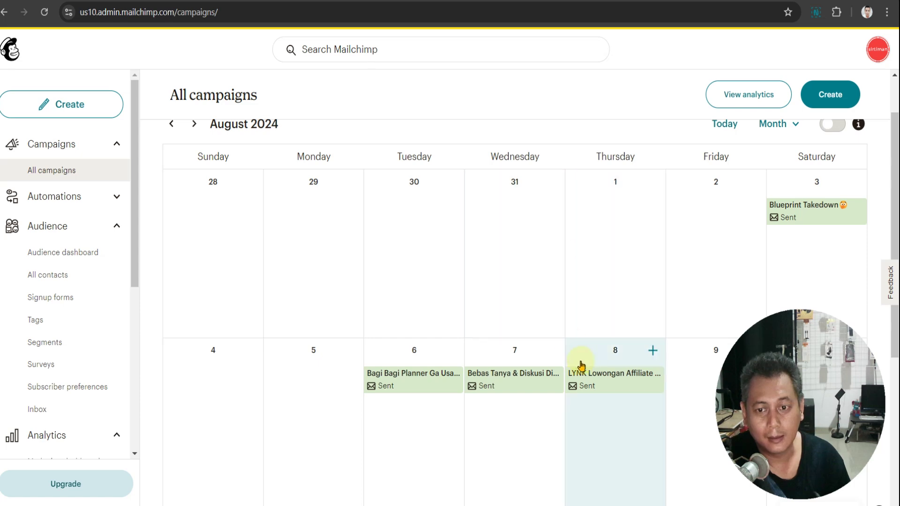
scroll(627, 396, "down", 4)
scroll(628, 395, "up", 3)
scroll(628, 396, "up", 3)
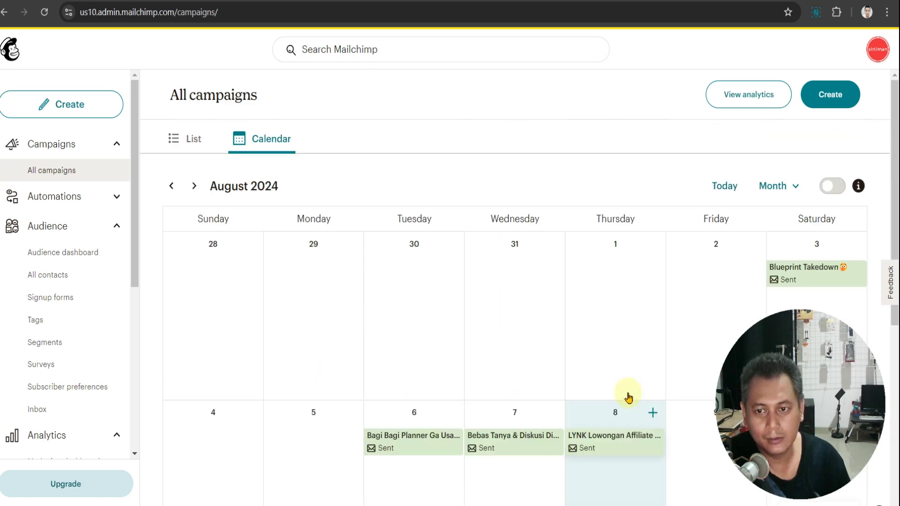
- Advance the campaign calendar month by month to January 2025
left_click(194, 186)
left_click(193, 186)
left_click(194, 186)
left_click(193, 186)
left_click(194, 186)
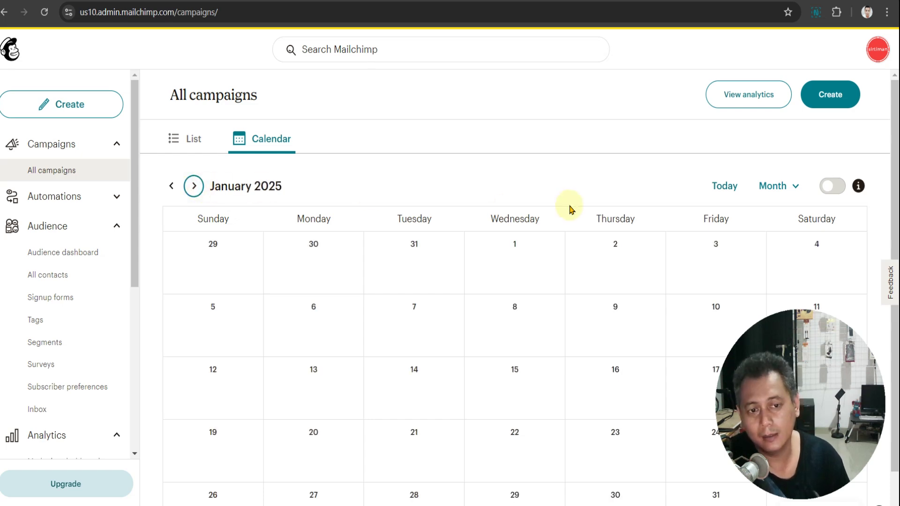
mouse_move(560, 265)
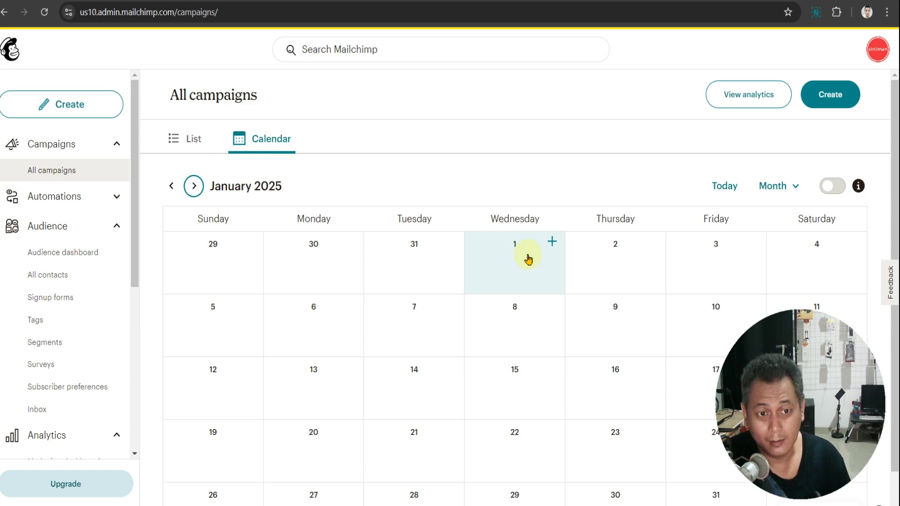
- Go back to October 2024 in the calendar and view the item types that can be added on October 2
left_click(169, 186)
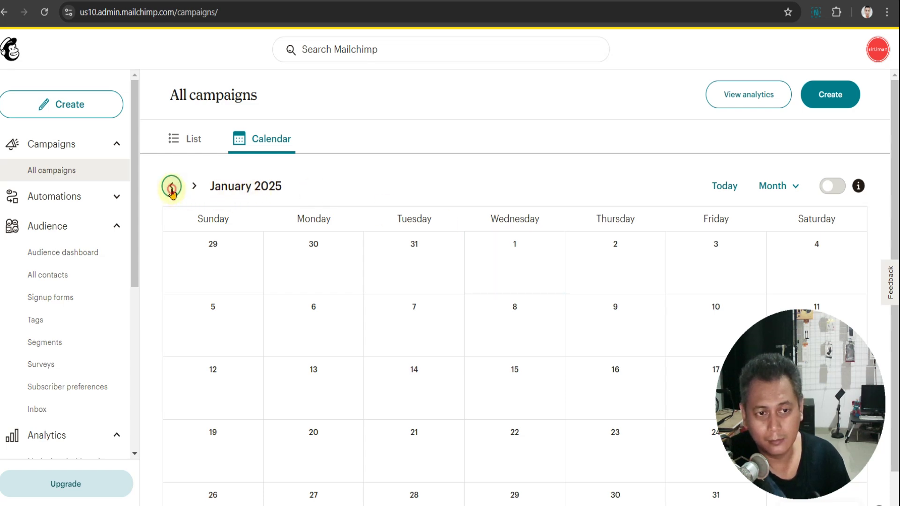
left_click(171, 186)
left_click(170, 187)
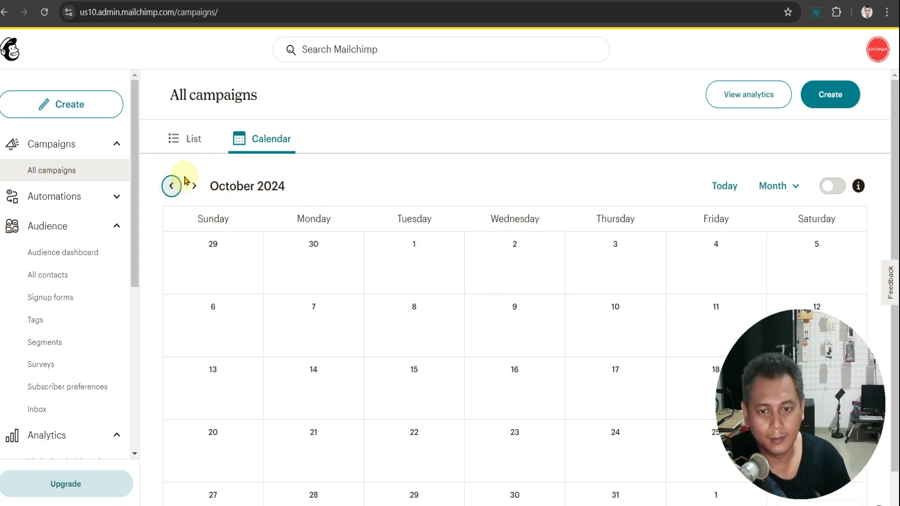
mouse_move(552, 249)
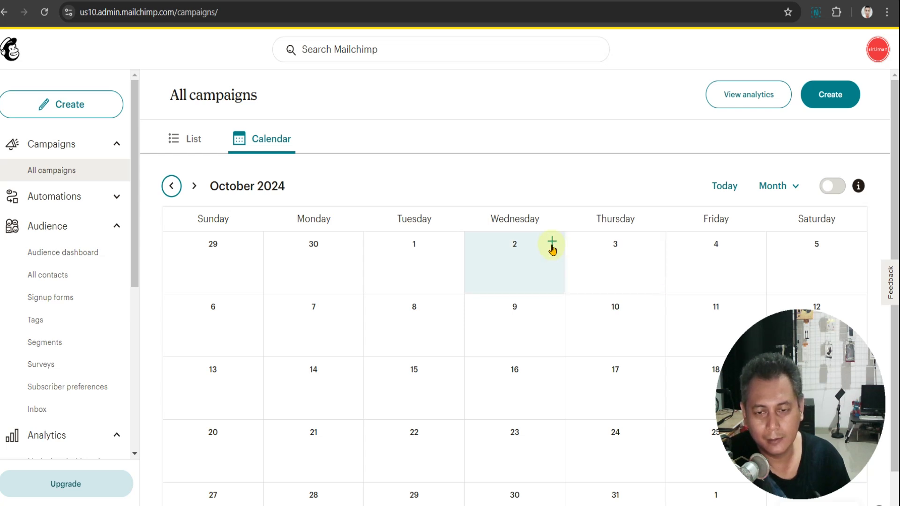
left_click(552, 245)
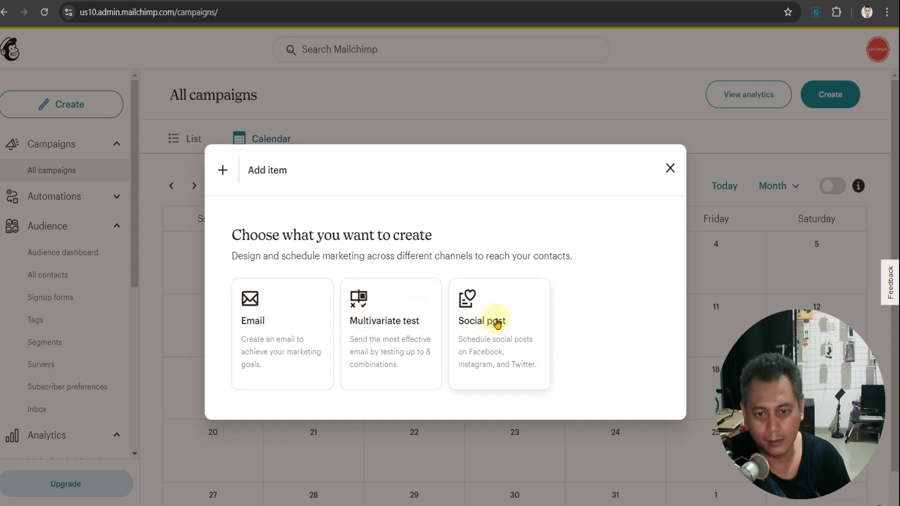
left_click(670, 168)
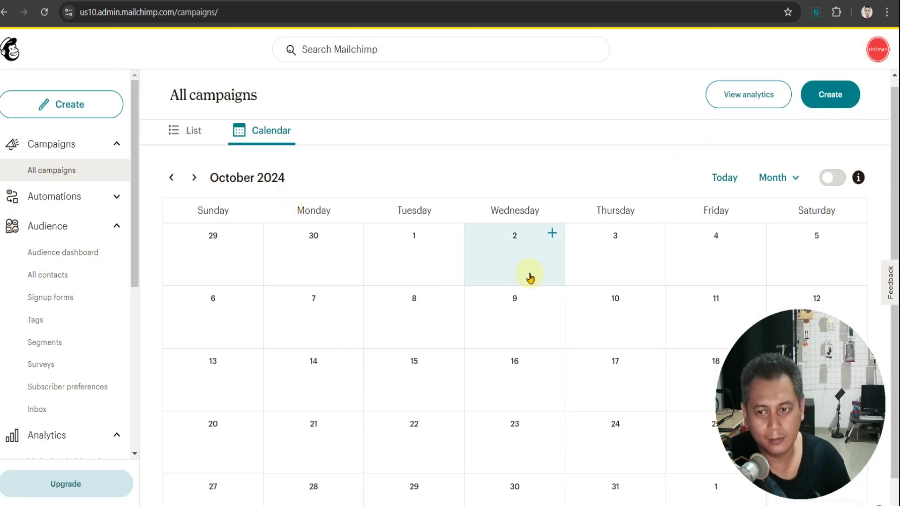
- Return the campaign calendar to August 2024
scroll(55, 298, "down", 6)
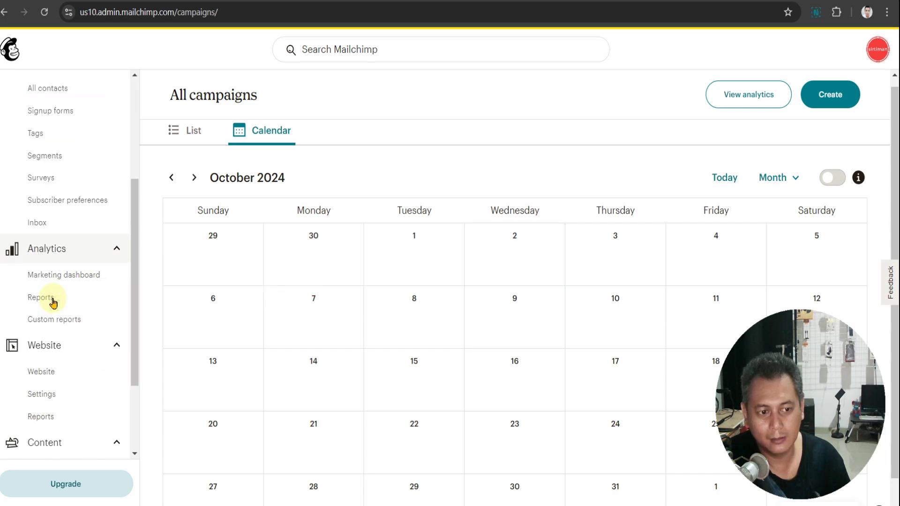
scroll(56, 298, "up", 5)
scroll(68, 298, "up", 1)
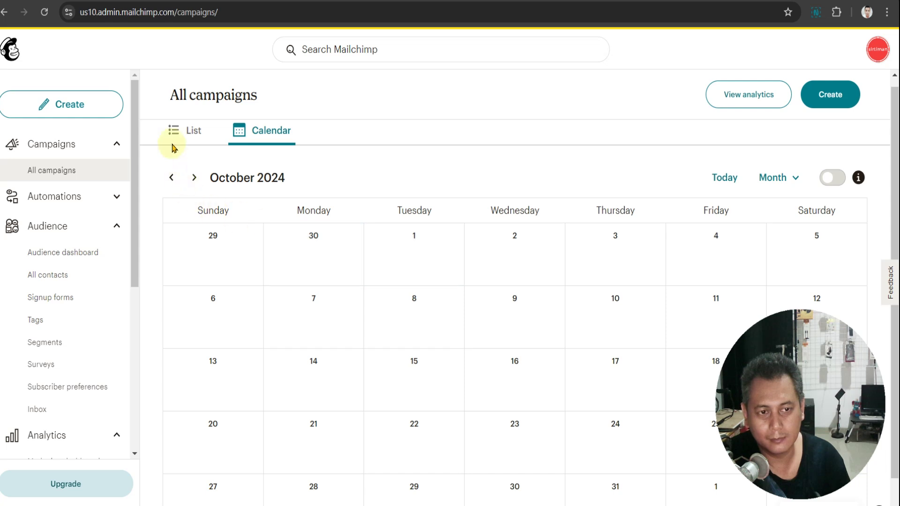
left_click(169, 180)
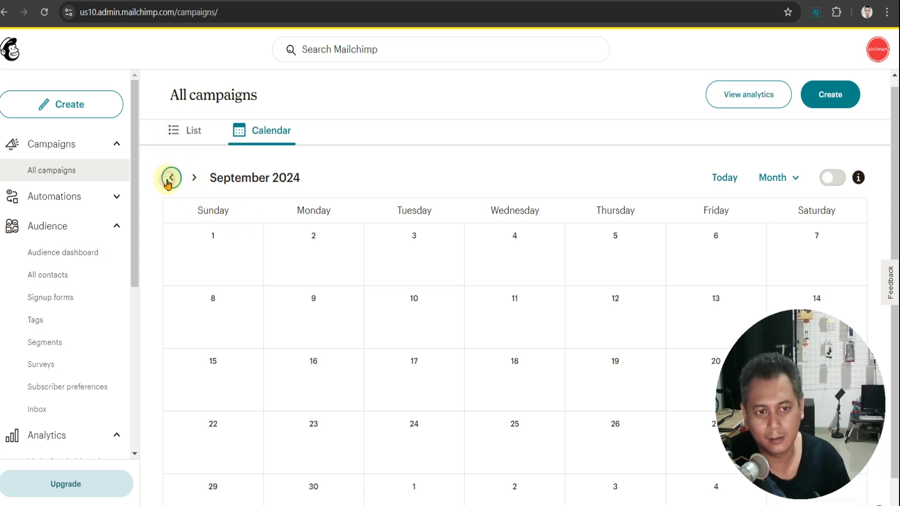
left_click(169, 181)
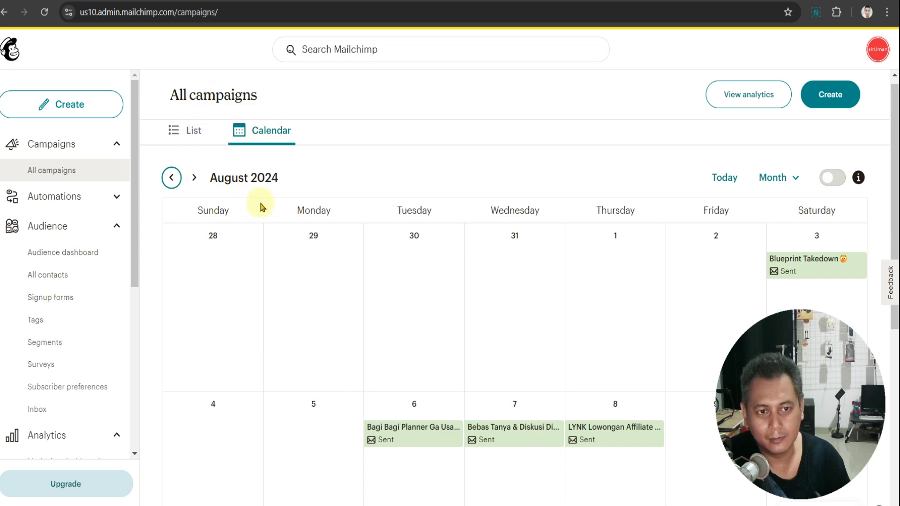
- Show the campaigns as a list again and look through all sent emails
left_click(191, 136)
scroll(529, 194, "down", 3)
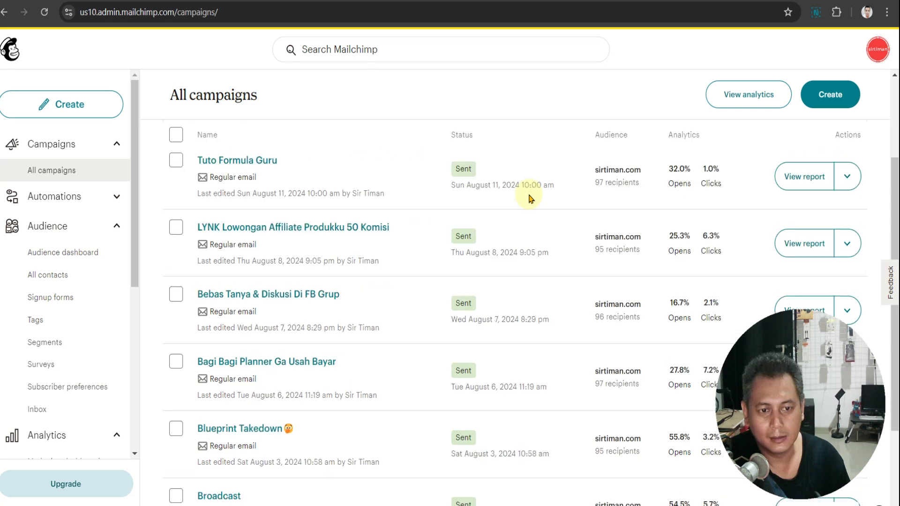
scroll(488, 263, "down", 3)
scroll(488, 263, "up", 7)
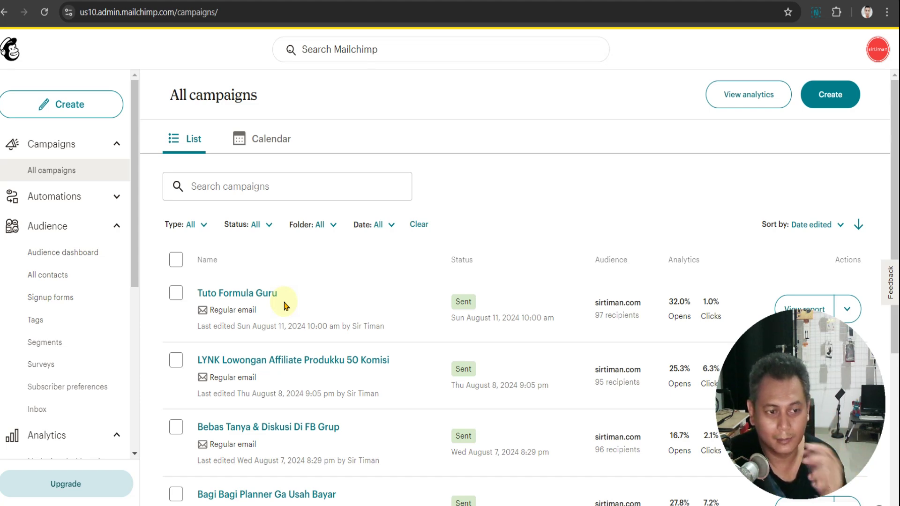
- Look through the site's navigation sections and open the Automations overview of customer journeys
scroll(114, 308, "down", 3)
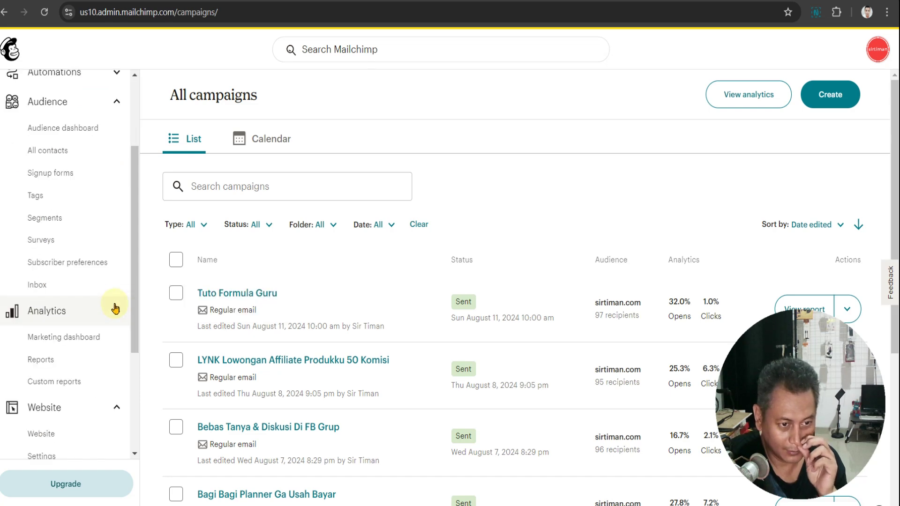
scroll(114, 308, "down", 3)
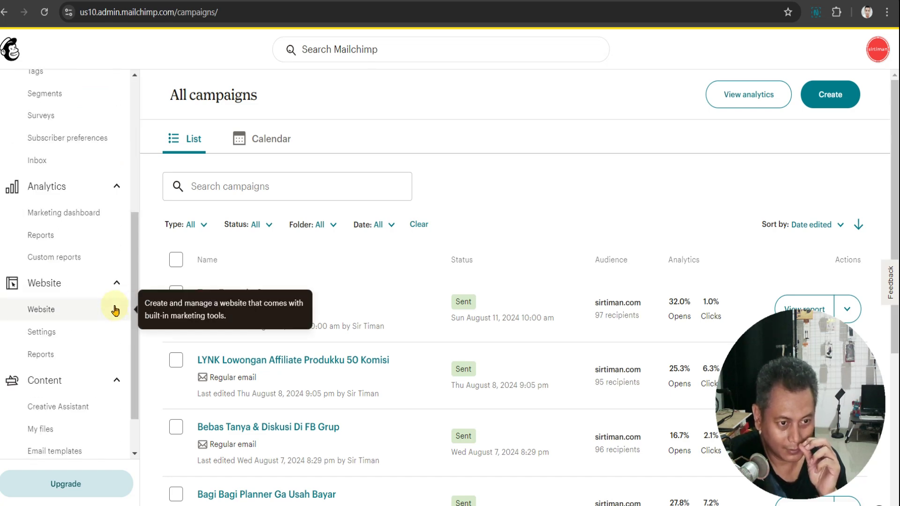
scroll(115, 309, "up", 6)
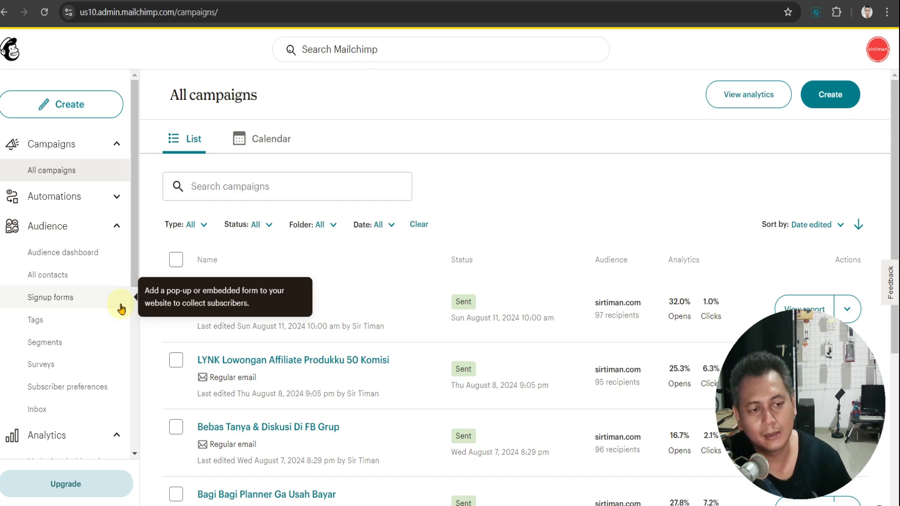
scroll(102, 318, "down", 7)
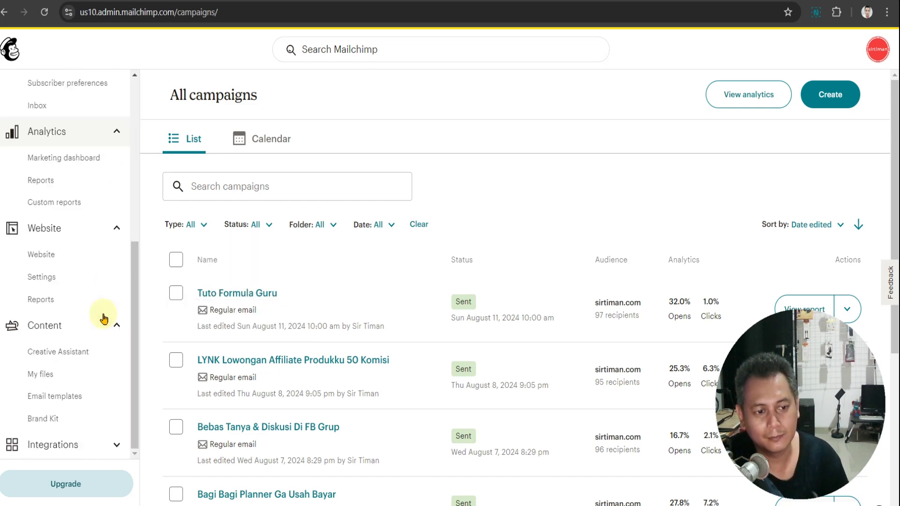
scroll(103, 320, "up", 7)
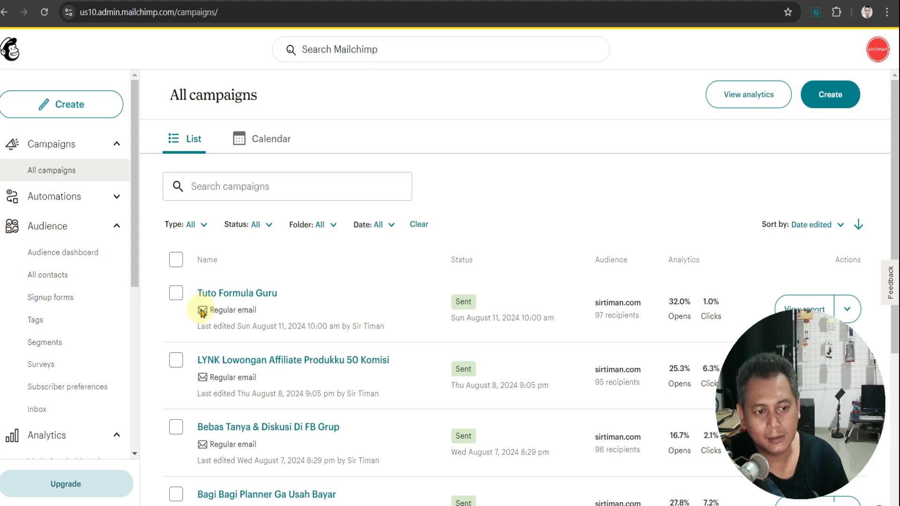
left_click(116, 197)
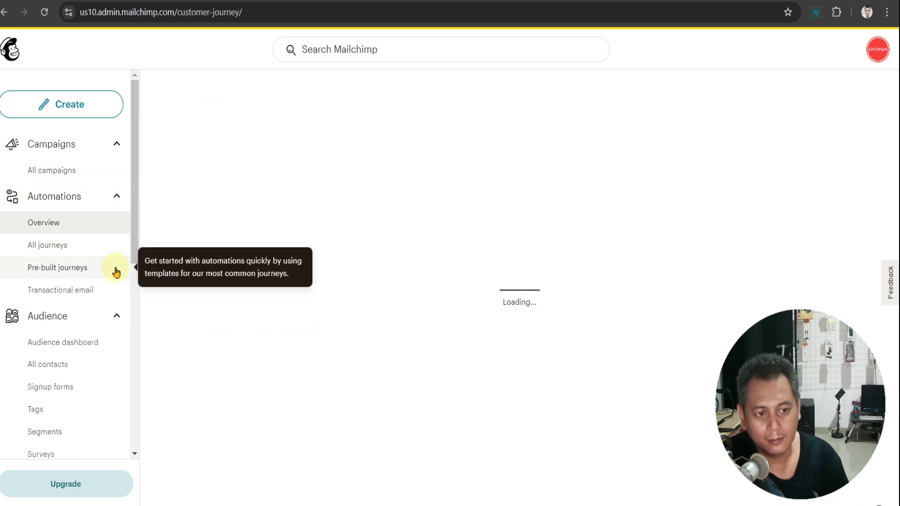
scroll(114, 272, "down", 8)
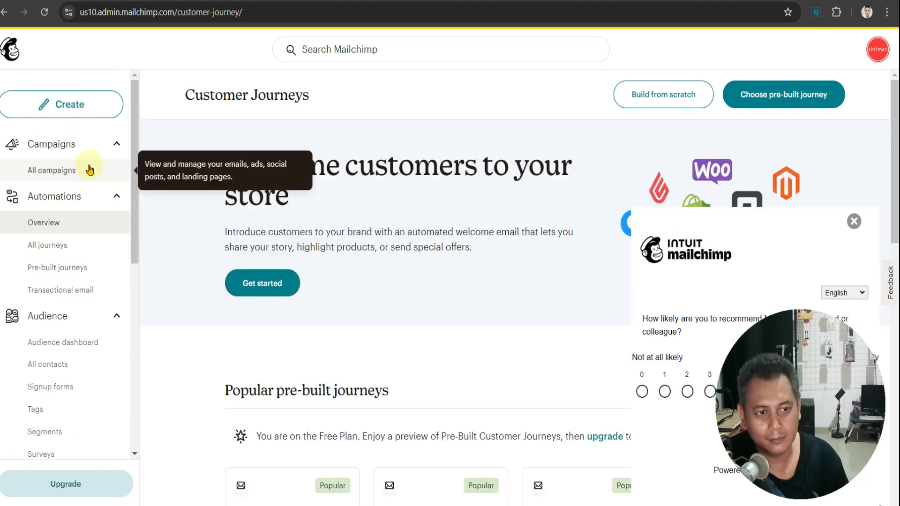
- Return to all campaigns and view the sent "Tuto Formula Guru" email as a web page
left_click(89, 170)
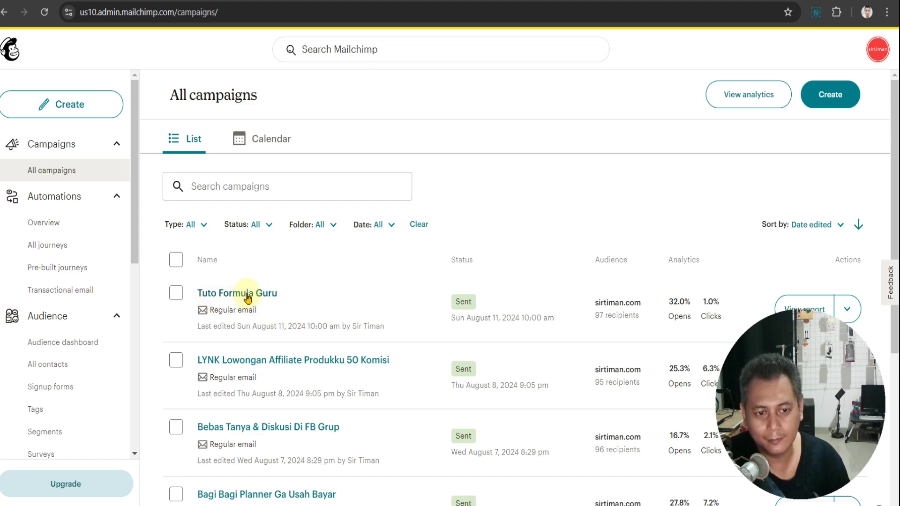
scroll(247, 298, "down", 1)
left_click(847, 249)
scroll(839, 251, "down", 1)
left_click(774, 219)
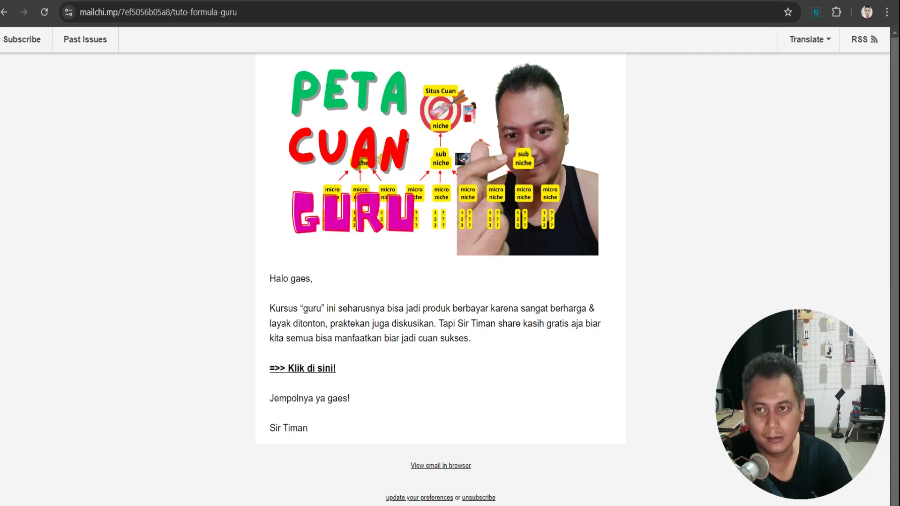
- Open the Gmail inbox of the first alternate Google account in a new browser tab
key("ctrl+t")
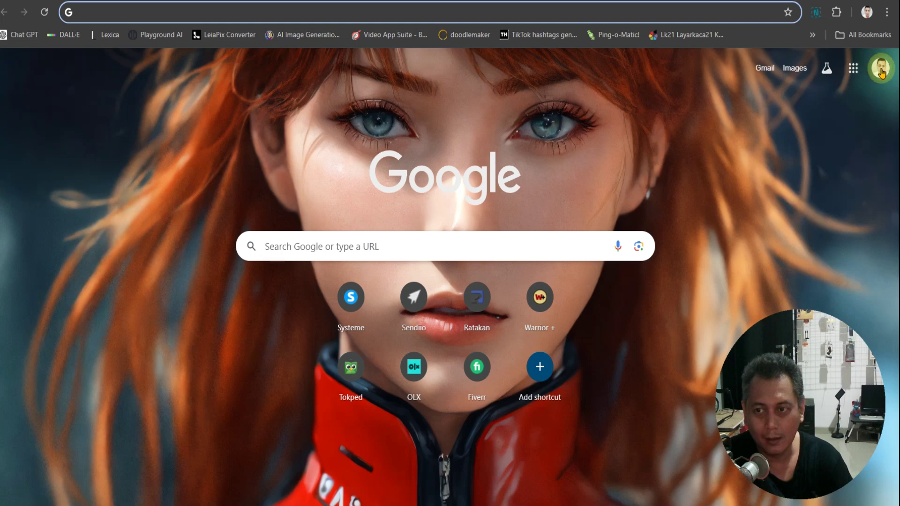
left_click(881, 70)
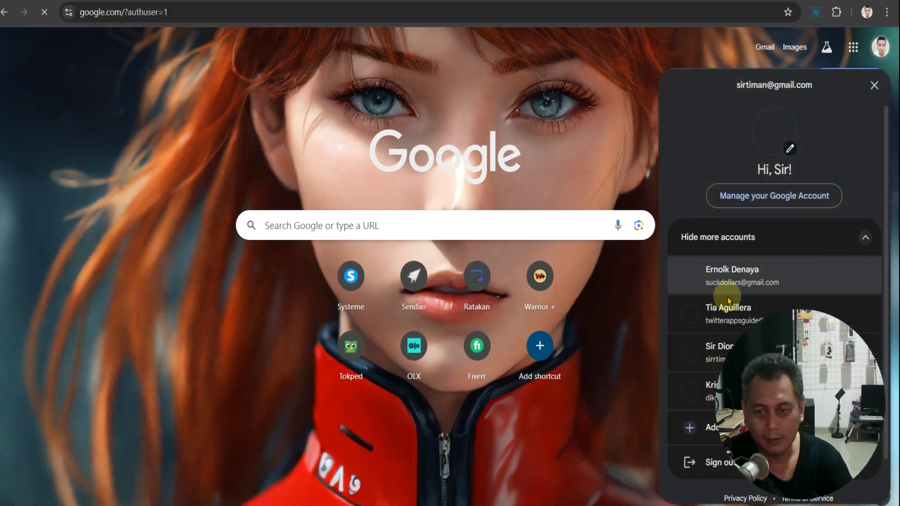
left_click(771, 275)
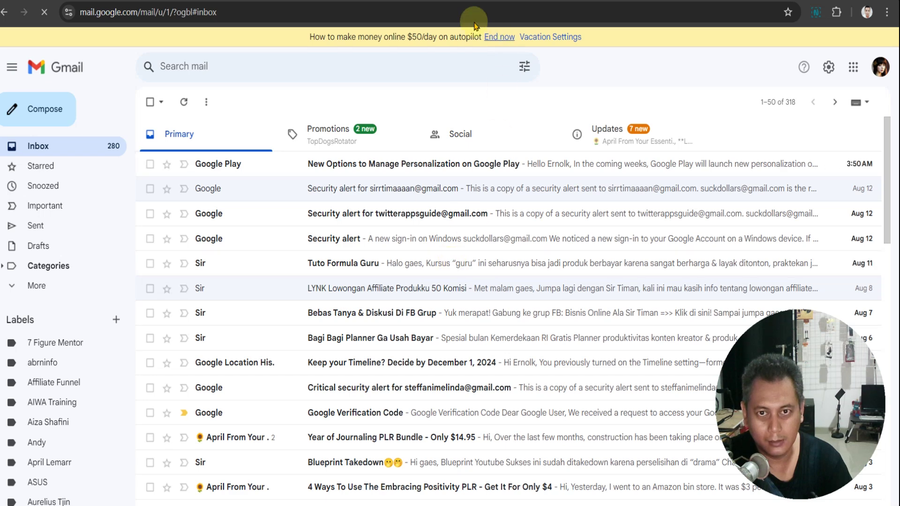
- Open the received "Tuto Formula Guru" email and read through its message
left_click(443, 263)
scroll(596, 324, "down", 2)
scroll(596, 323, "up", 2)
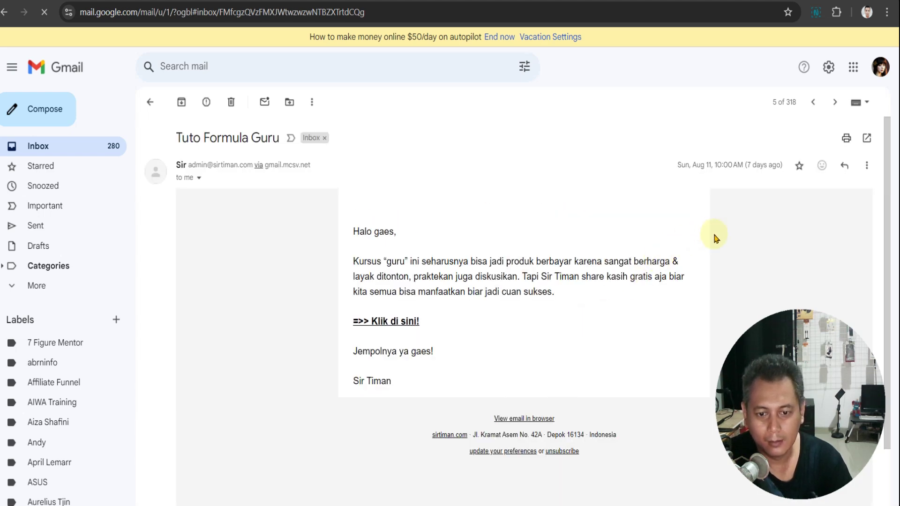
- View the received email's browser version, close it, and read through the message in Gmail down to its footer
left_click(528, 418)
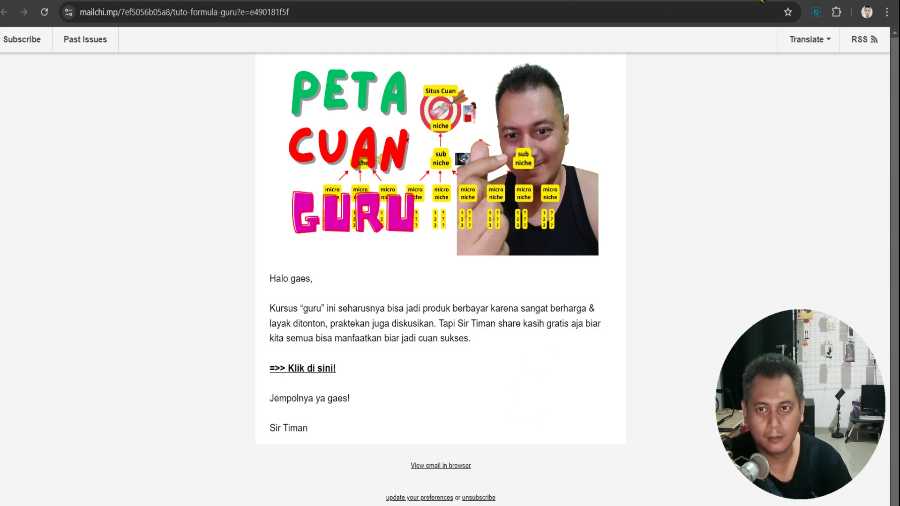
key("ctrl+w")
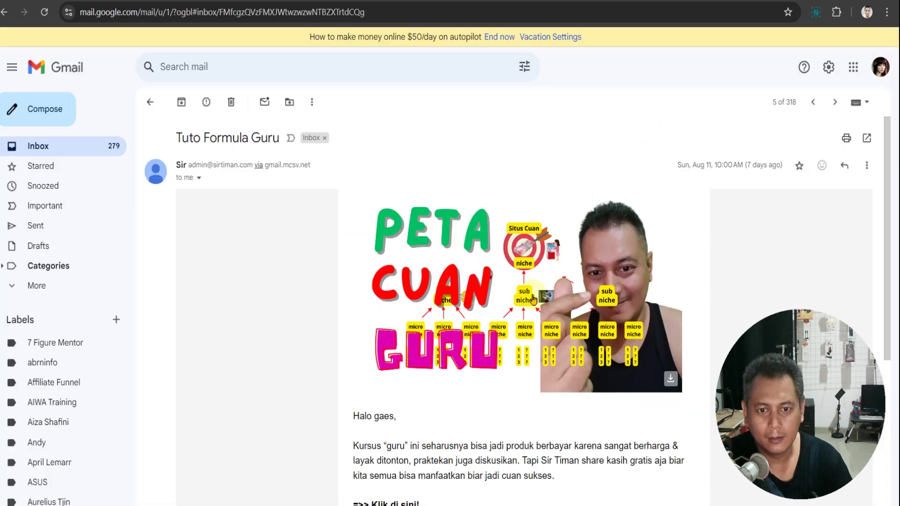
scroll(533, 299, "down", 1)
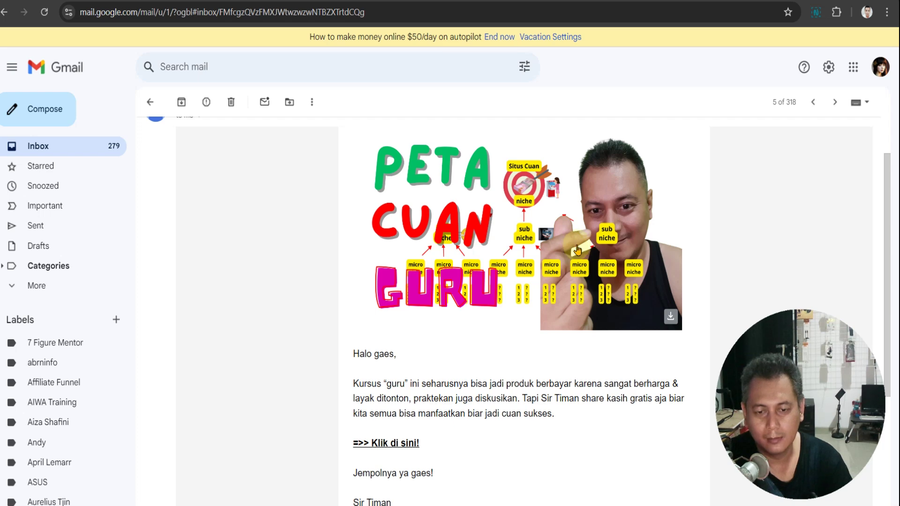
scroll(577, 248, "down", 1)
scroll(580, 255, "up", 2)
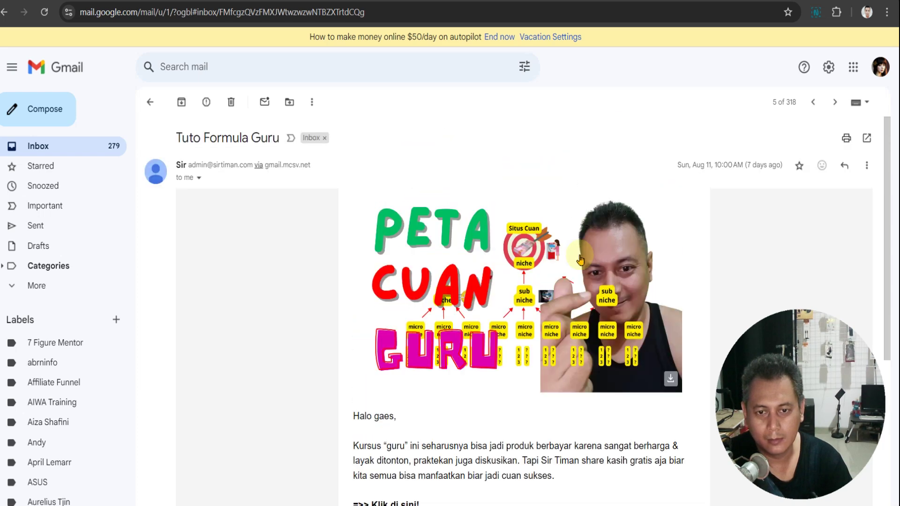
scroll(580, 259, "down", 2)
scroll(579, 259, "up", 1)
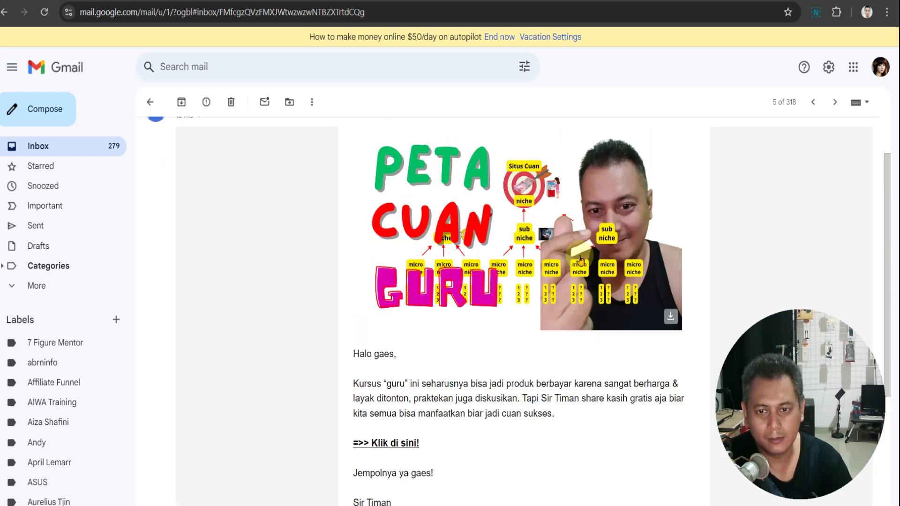
scroll(580, 259, "up", 1)
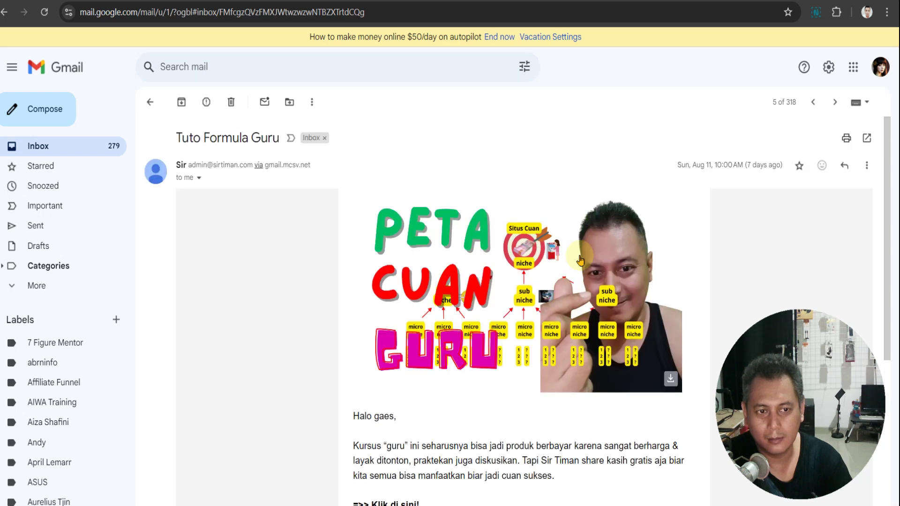
scroll(579, 259, "down", 1)
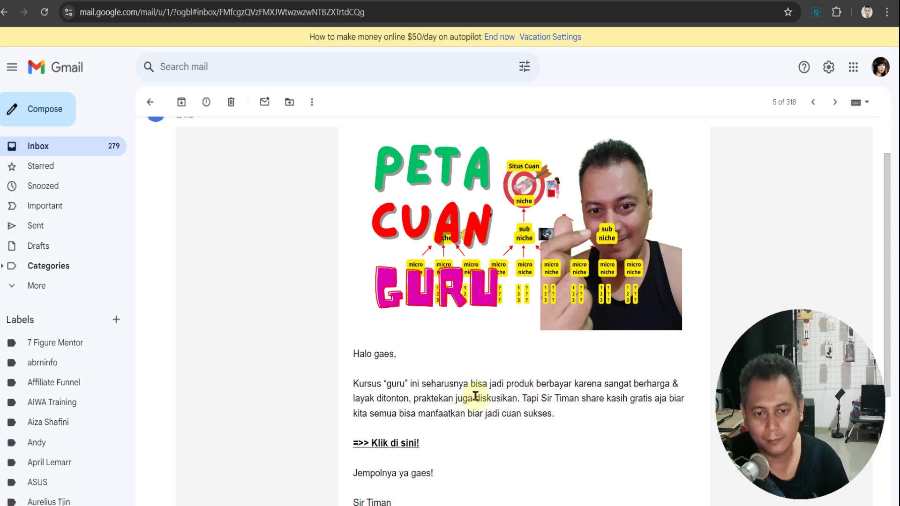
scroll(560, 427, "down", 2)
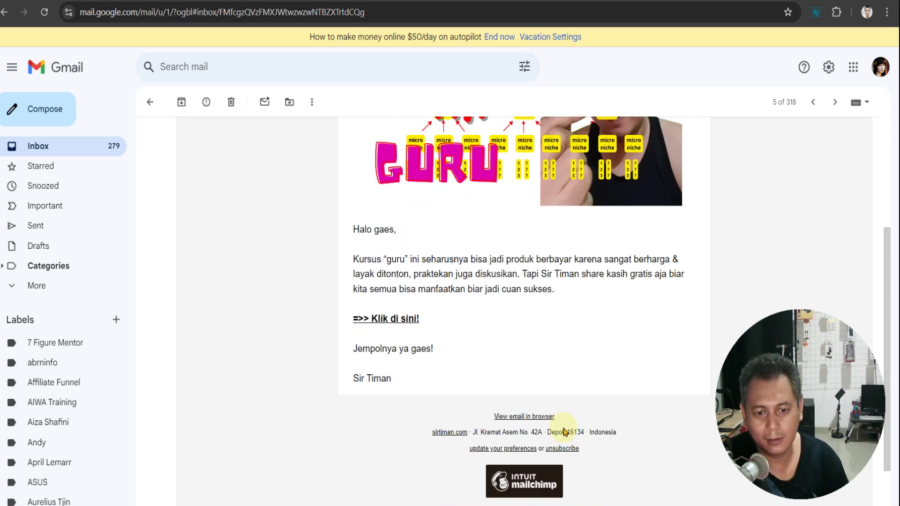
scroll(494, 323, "up", 3)
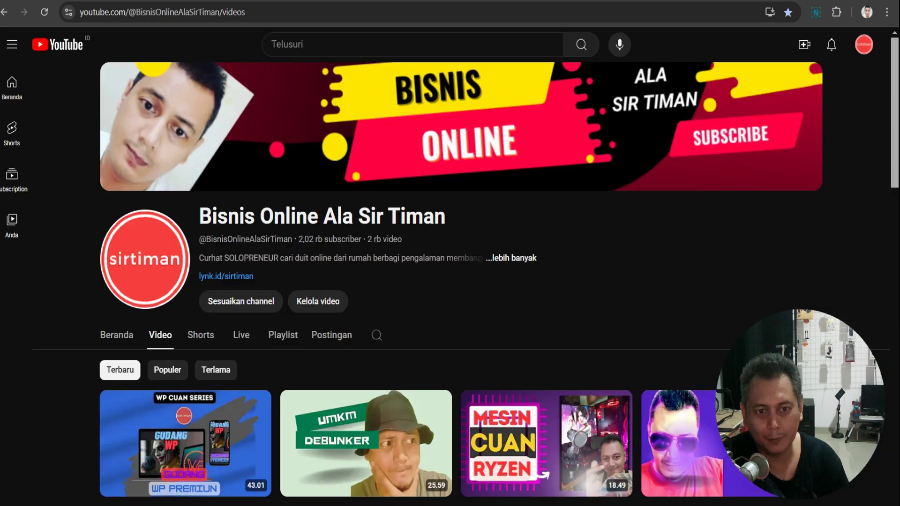
- Look through the YouTube channel's latest videos and open the Ratakan seller profile in a new browser tab
left_click(407, 201)
scroll(527, 265, "down", 4)
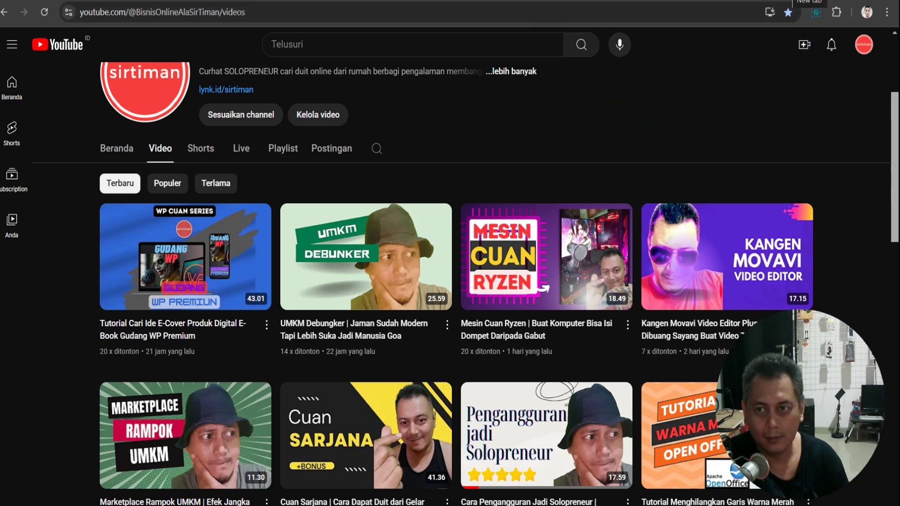
key("ctrl+t")
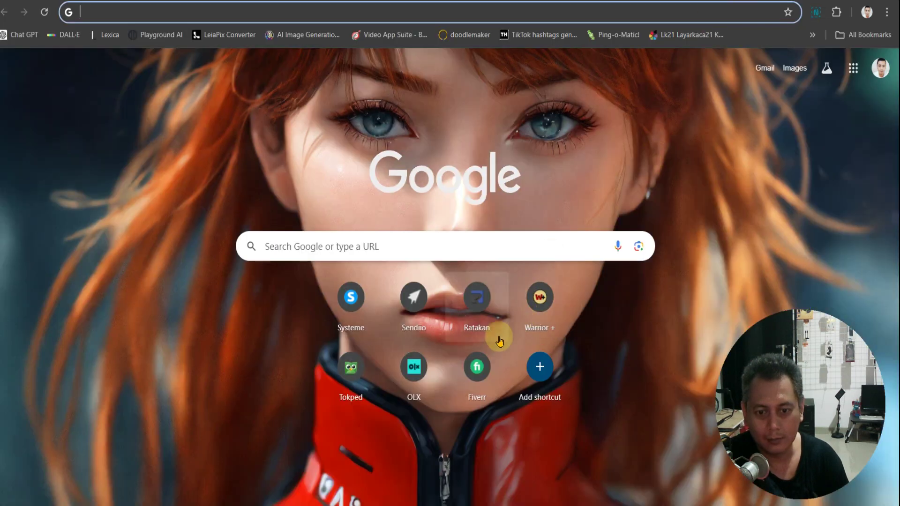
left_click(477, 301)
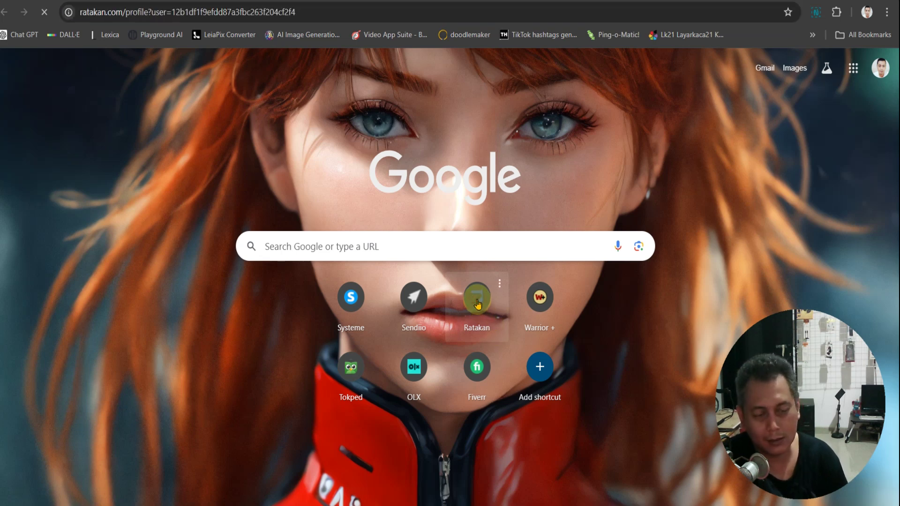
scroll(477, 305, "down", 1)
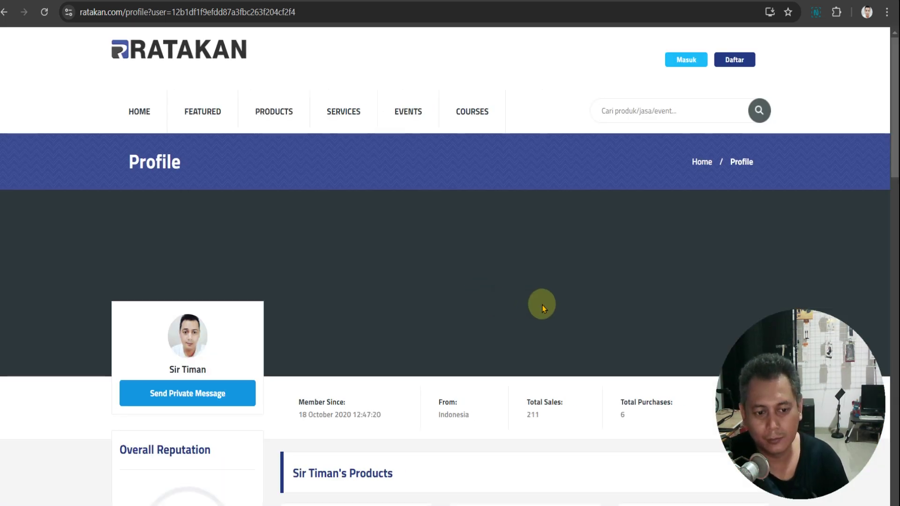
- Return to the online "Tuto Formula Guru" email and go back to Mailchimp's list of all campaigns
key("alt+Tab")
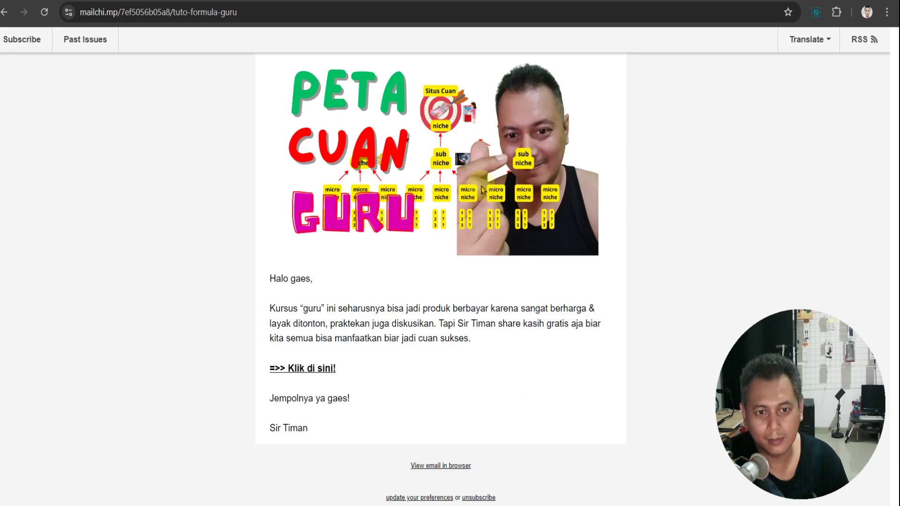
left_click(4, 12)
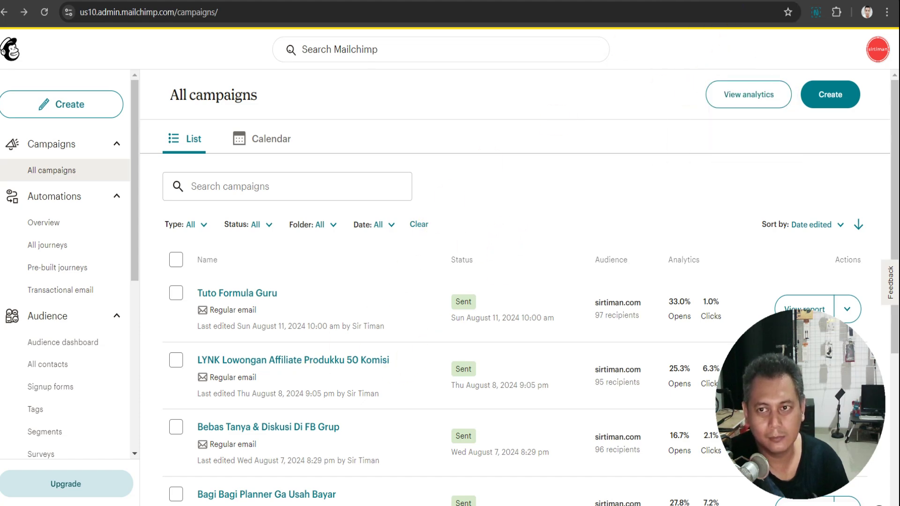
- Browse the seller's products on Ratakan and open the free "COC Rampok Cuan GRATIS" product page
left_click(719, 6)
scroll(577, 331, "down", 8)
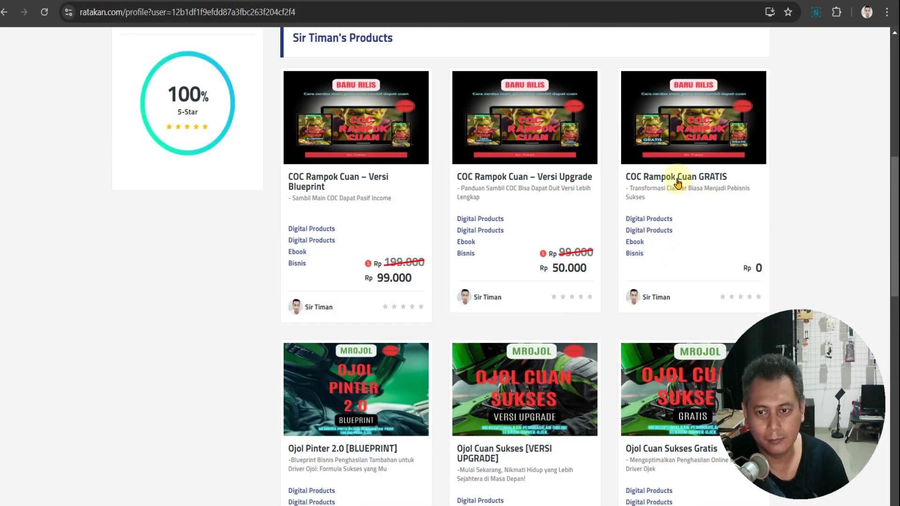
left_click(677, 183)
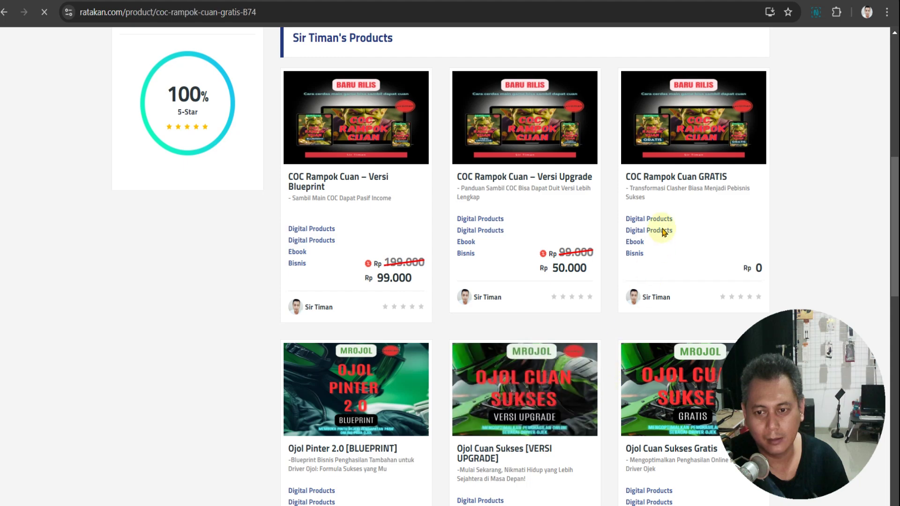
scroll(593, 413, "down", 4)
scroll(593, 413, "up", 3)
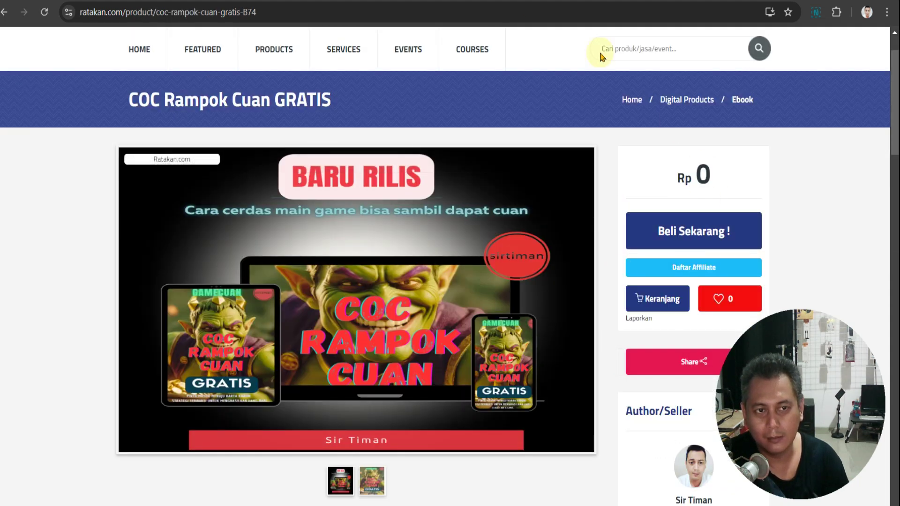
- Glance at the Mailchimp campaign list and return to the Ratakan page to view the product description
key("ctrl+Tab")
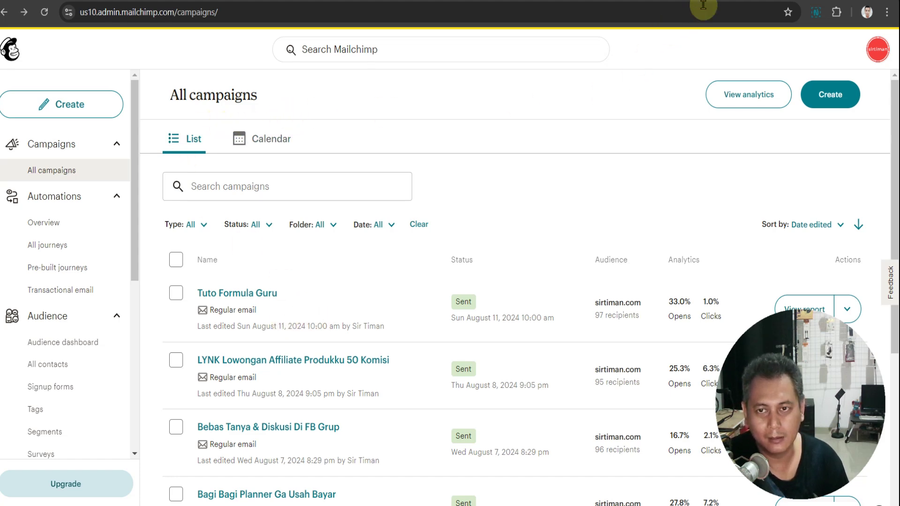
key("ctrl+Tab")
scroll(447, 367, "down", 4)
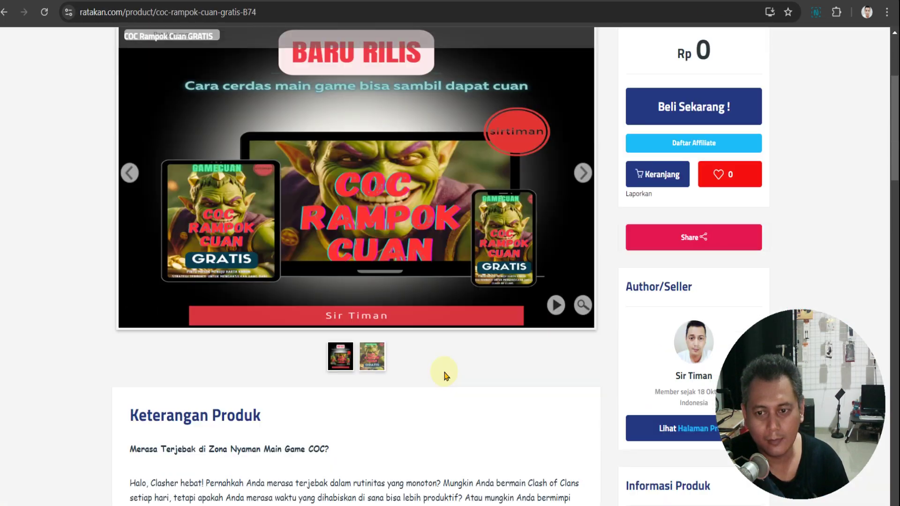
scroll(444, 375, "up", 5)
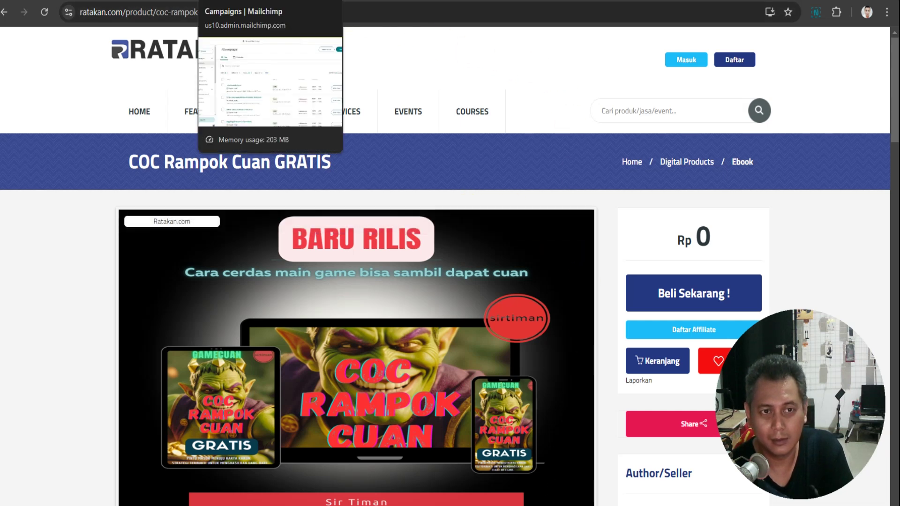
- Switch to Mailchimp's campaign list and examine the open and click rates of the sent campaigns
left_click(234, 1)
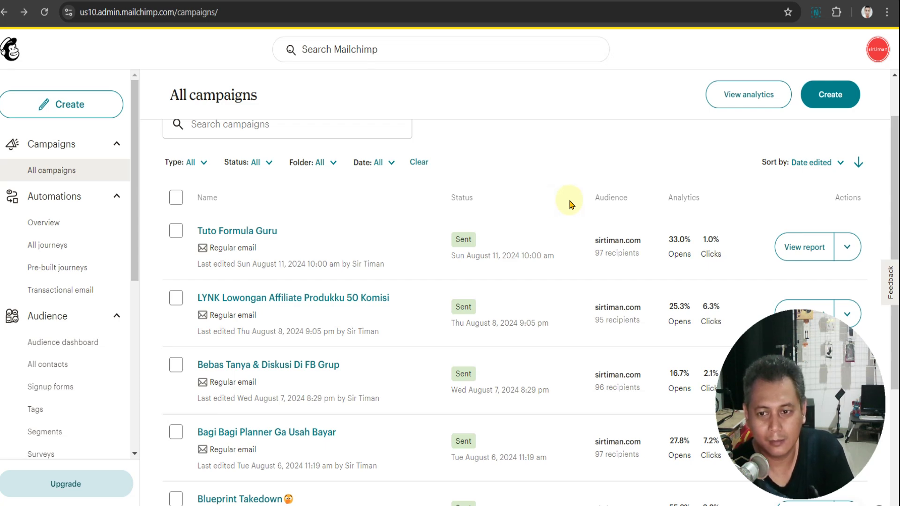
scroll(570, 204, "down", 1)
scroll(570, 204, "up", 1)
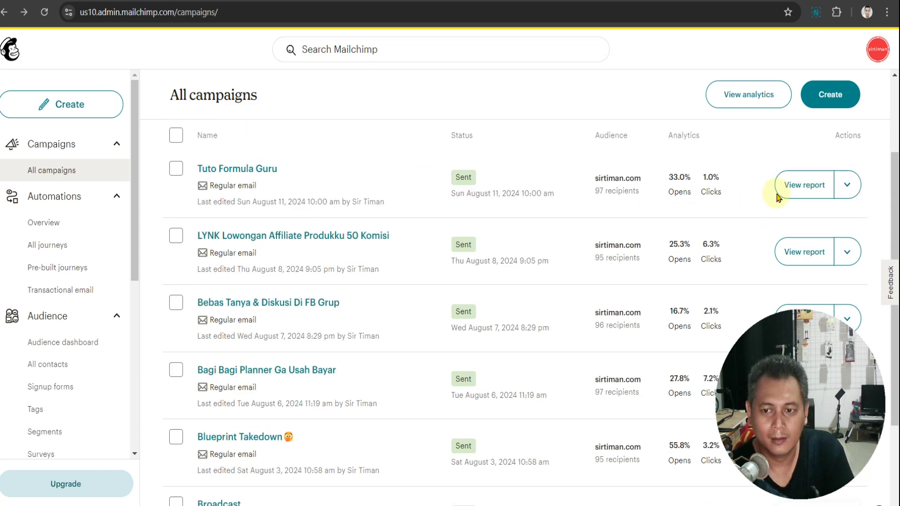
scroll(572, 301, "down", 4)
scroll(575, 299, "up", 4)
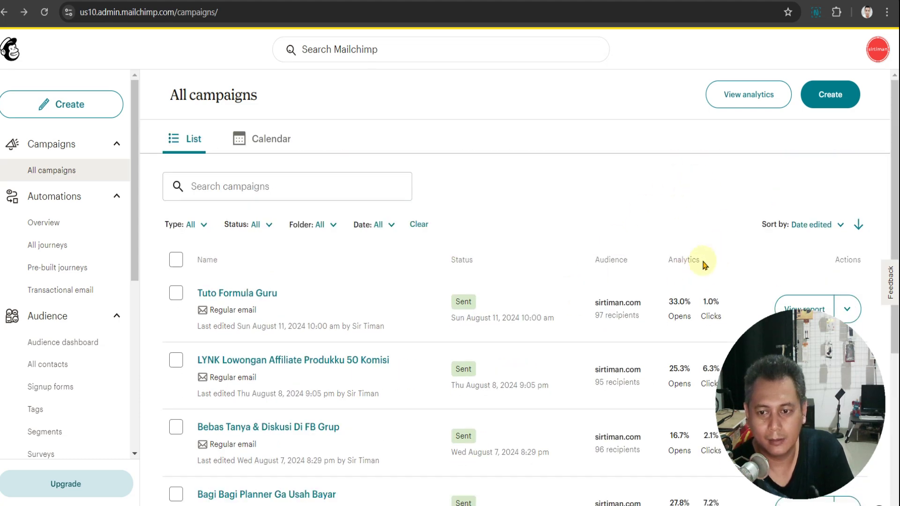
scroll(707, 253, "down", 2)
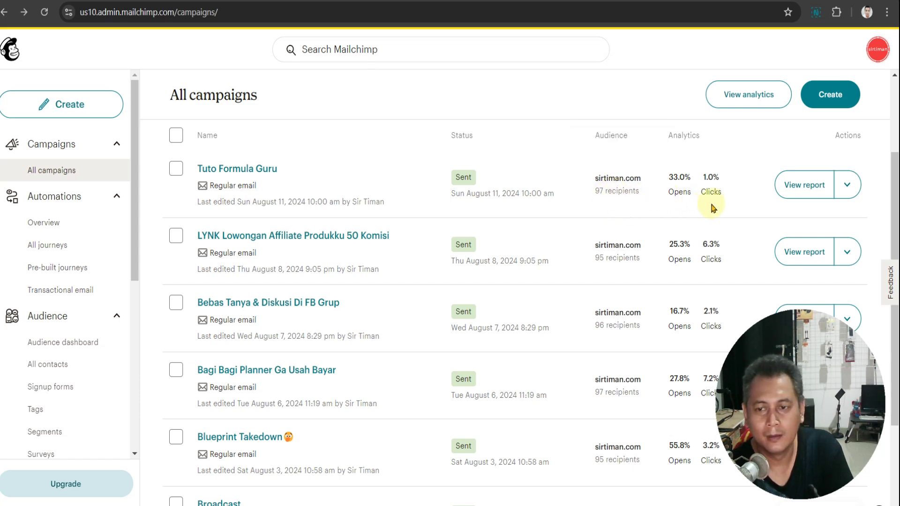
mouse_move(710, 190)
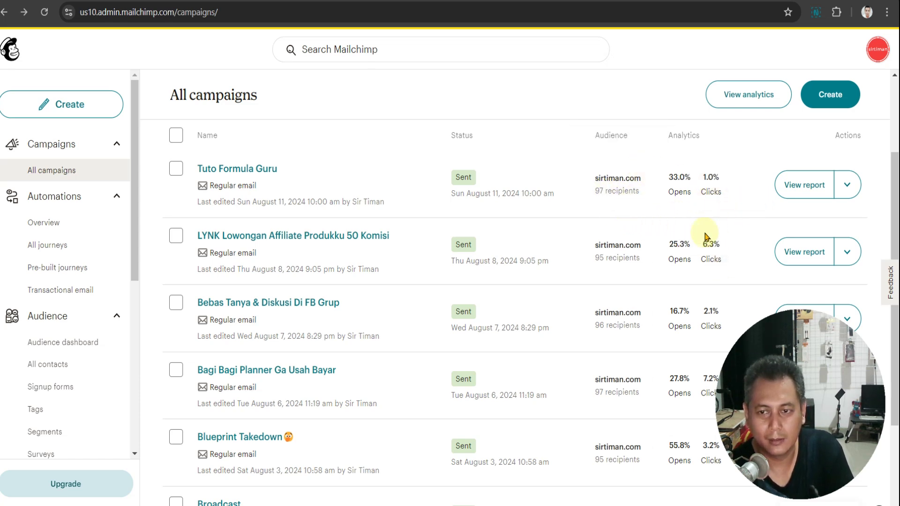
scroll(675, 293, "down", 3)
scroll(676, 289, "up", 6)
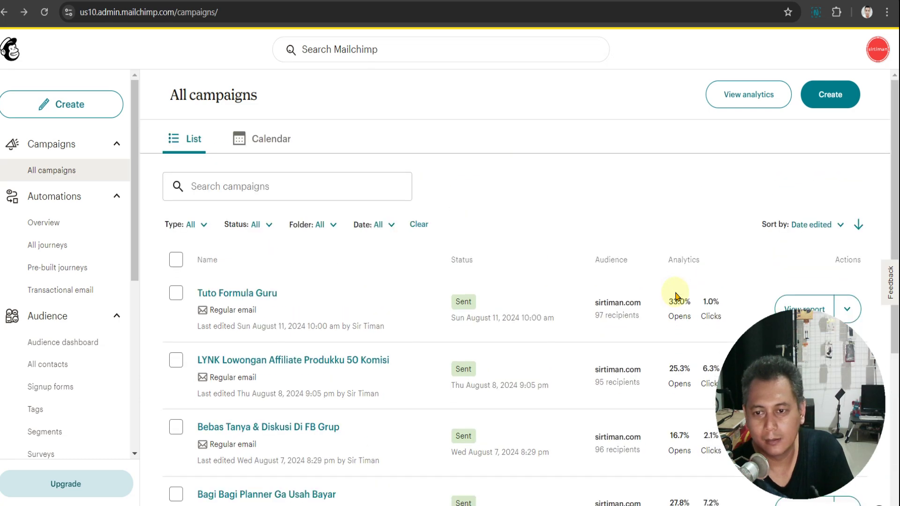
- Open the campaign analytics, dismiss the sample data introduction, and look over the Marketing dashboard's filters
left_click(723, 98)
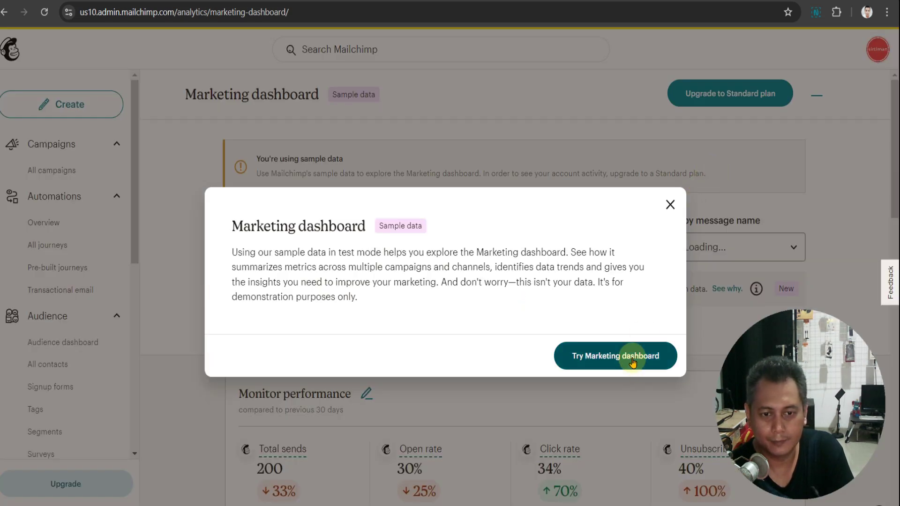
left_click(670, 204)
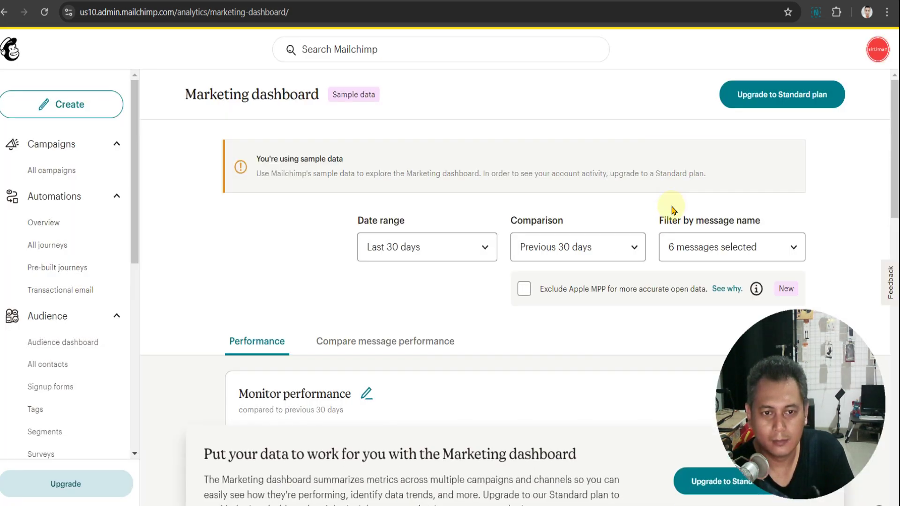
scroll(793, 227, "down", 3)
scroll(794, 227, "up", 2)
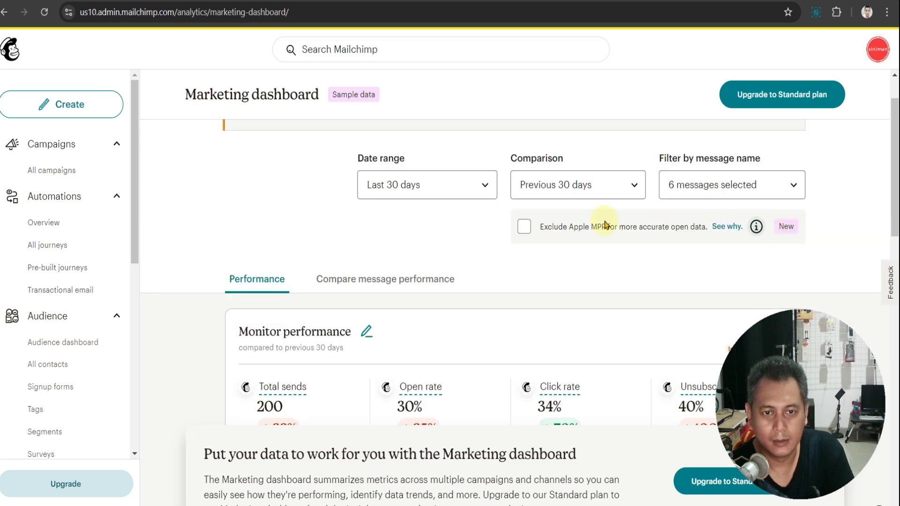
- View the Marketing dashboard's date range settings with their start and end dates, and close them
left_click(487, 187)
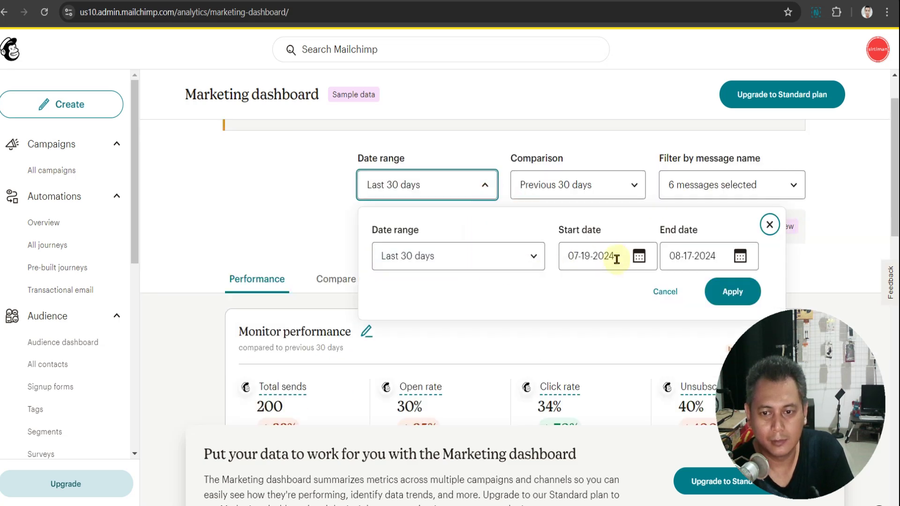
left_click(626, 193)
left_click(624, 104)
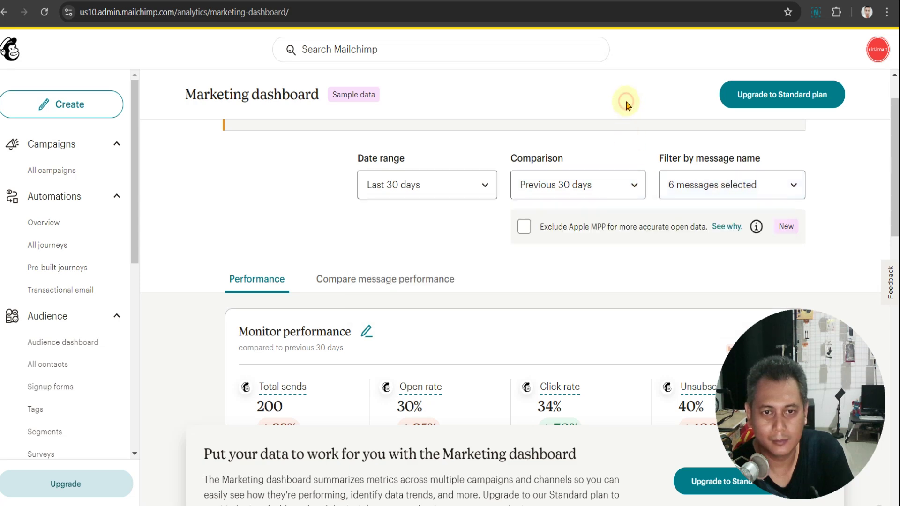
- Examine the dashboard's sends, open, click and unsubscribe metrics and the performance over time chart
scroll(827, 218, "down", 1)
scroll(828, 217, "down", 1)
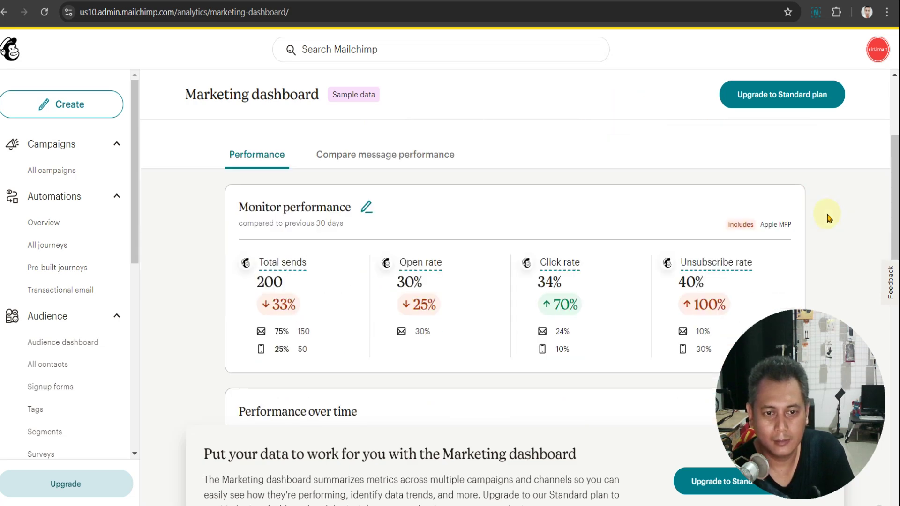
scroll(827, 217, "down", 2)
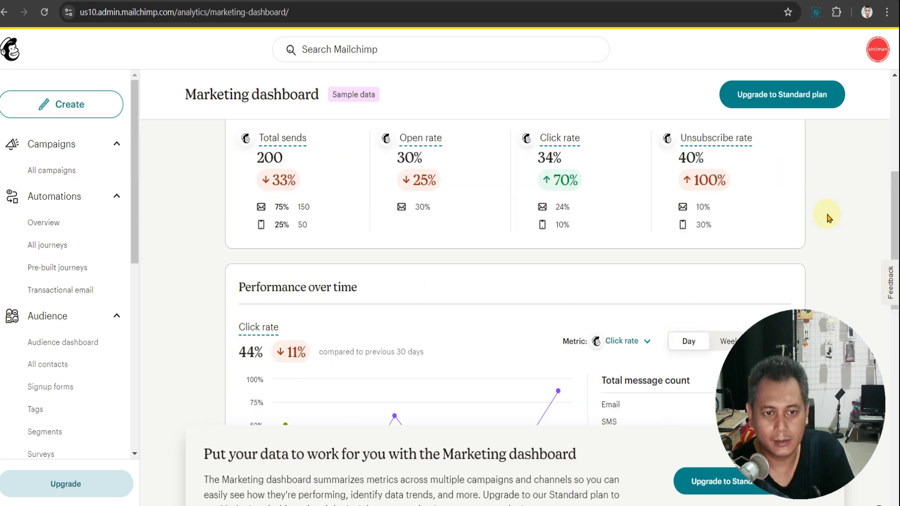
scroll(828, 217, "up", 1)
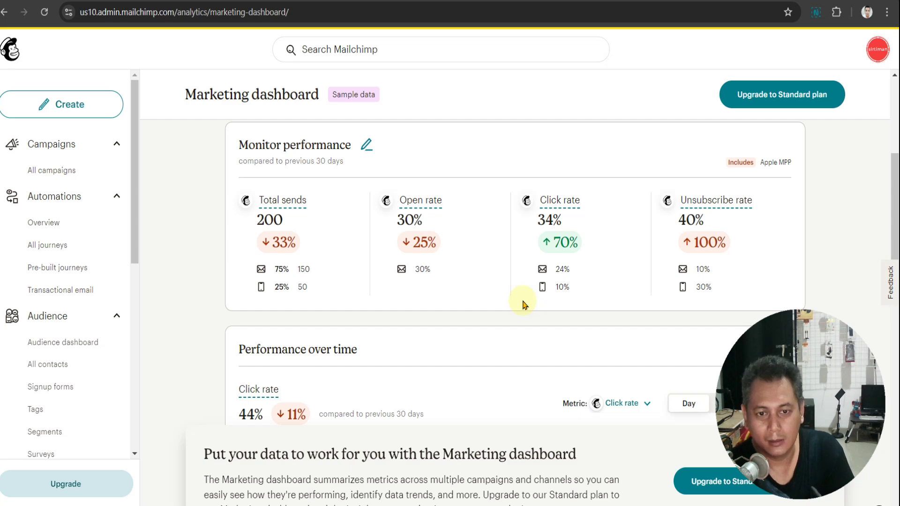
- Show the YouTube channel's video list briefly and return to Mailchimp's Marketing dashboard
scroll(535, 299, "down", 1)
scroll(535, 303, "up", 1)
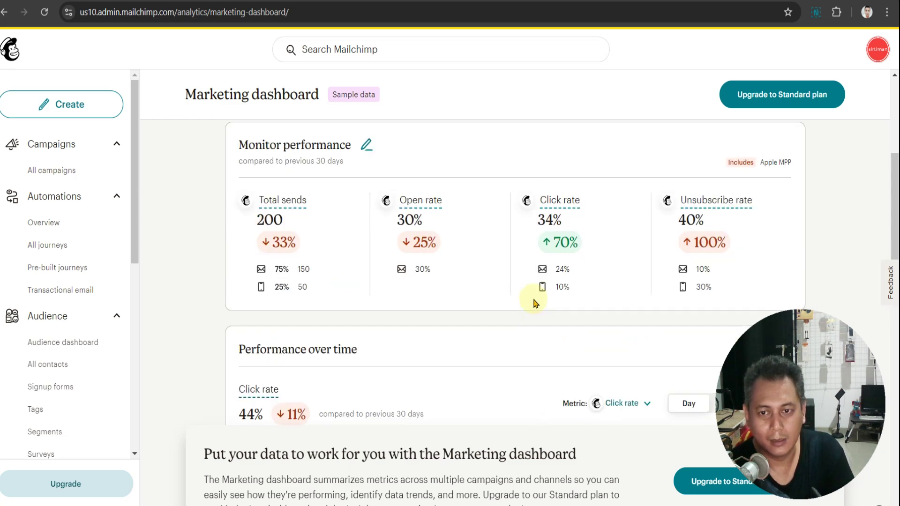
scroll(535, 303, "down", 1)
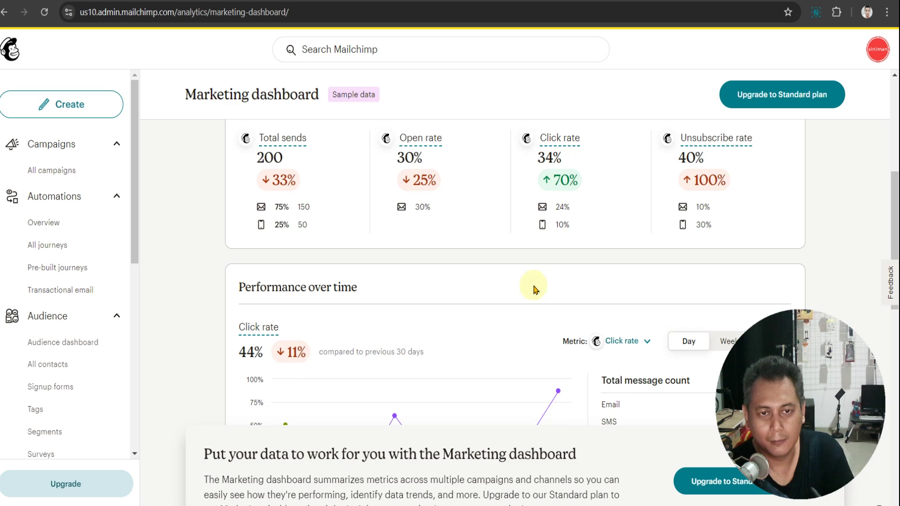
key("ctrl+Tab")
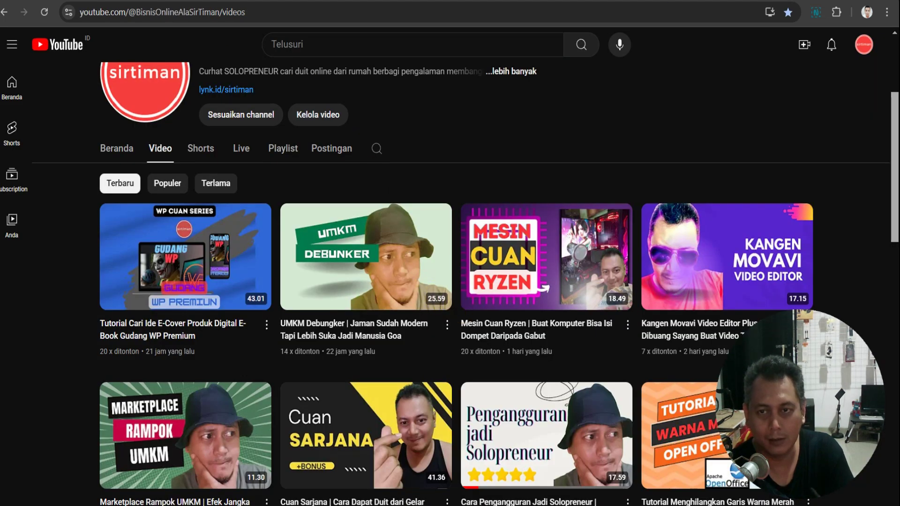
left_click(253, 1)
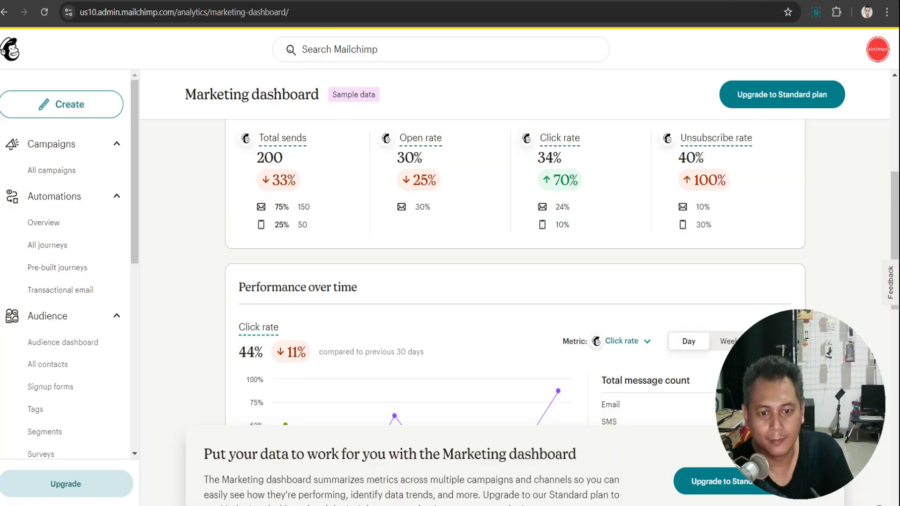
- Review the sends, open, click and unsubscribe figures in the Monitor performance section
scroll(637, 336, "down", 3)
scroll(637, 336, "up", 3)
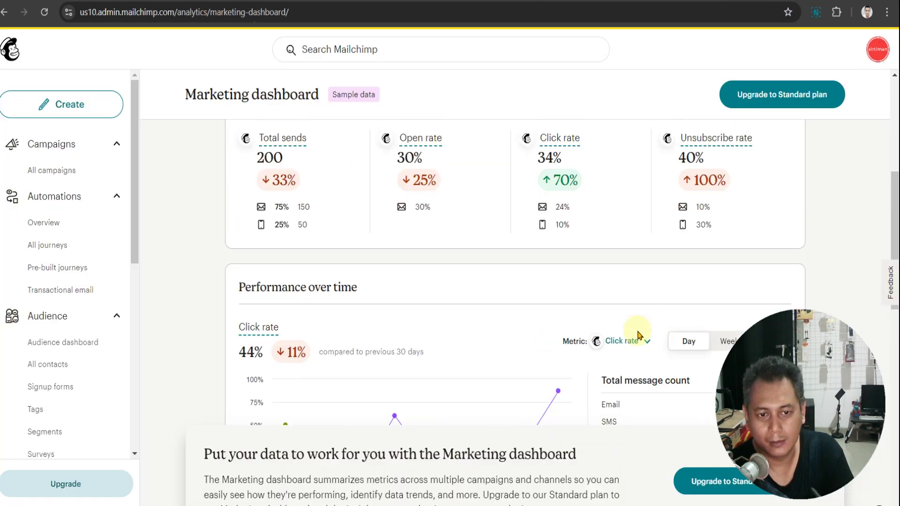
scroll(637, 335, "up", 2)
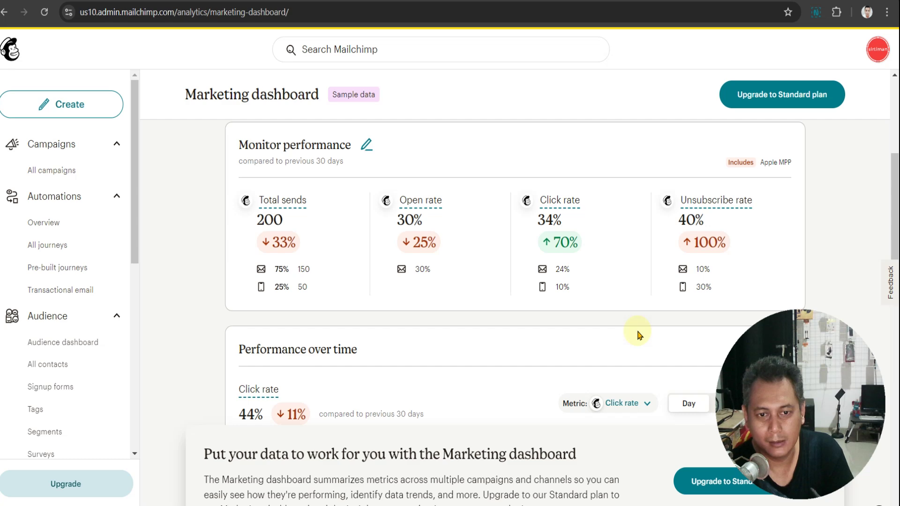
scroll(637, 336, "up", 2)
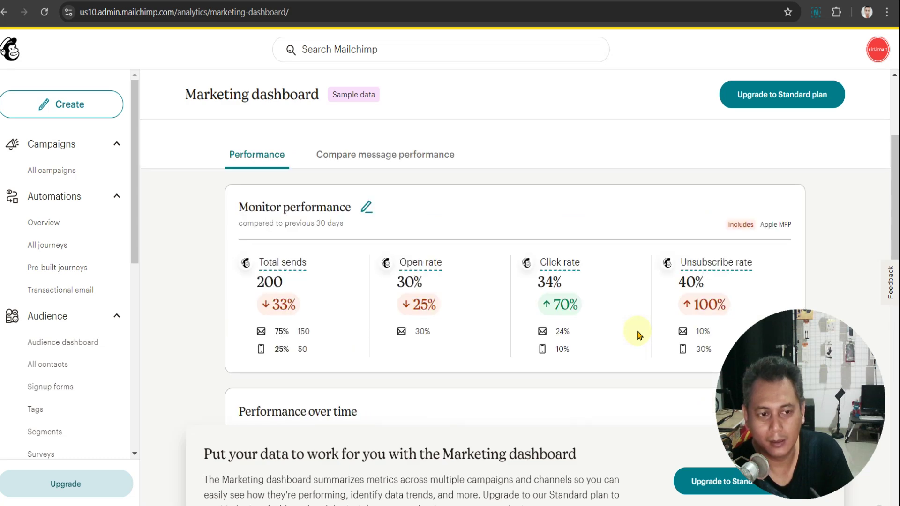
scroll(638, 335, "down", 2)
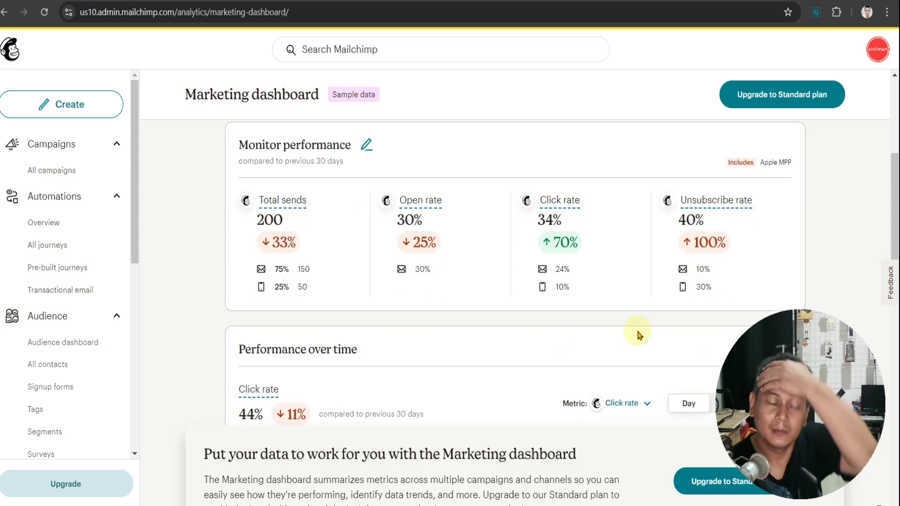
- View the Performance over time click rate chart by week and by month, and return it to the daily view
scroll(637, 335, "down", 4)
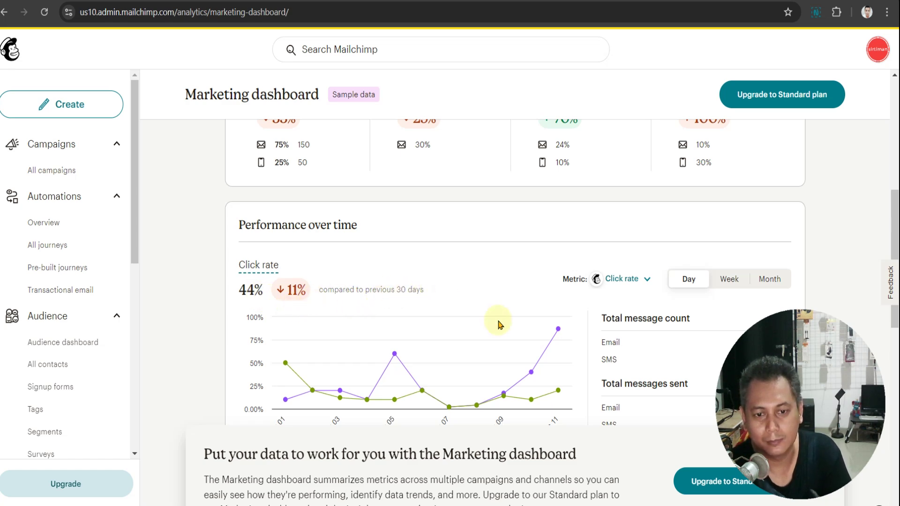
scroll(592, 383, "down", 1)
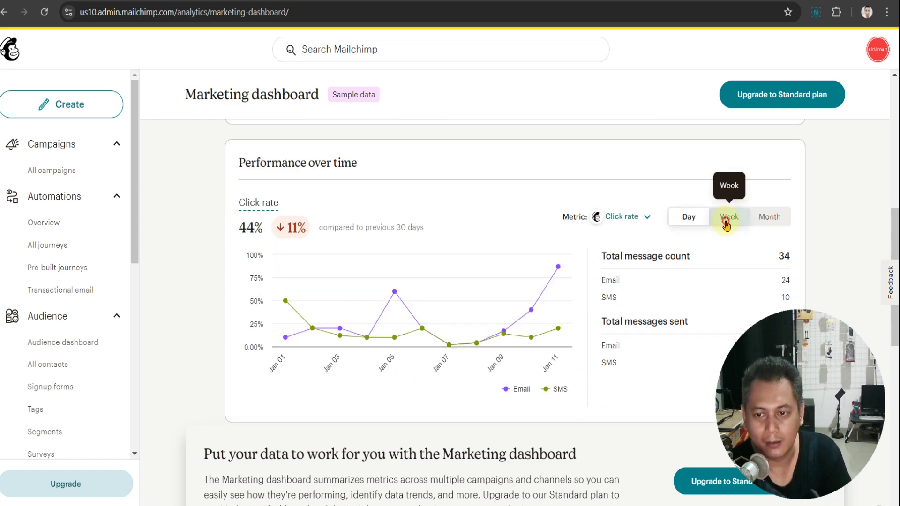
left_click(729, 217)
left_click(765, 222)
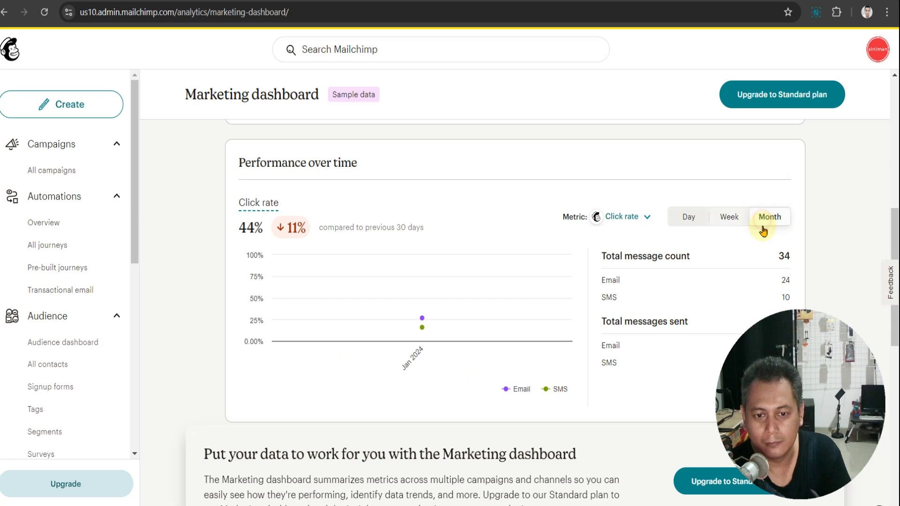
left_click(686, 215)
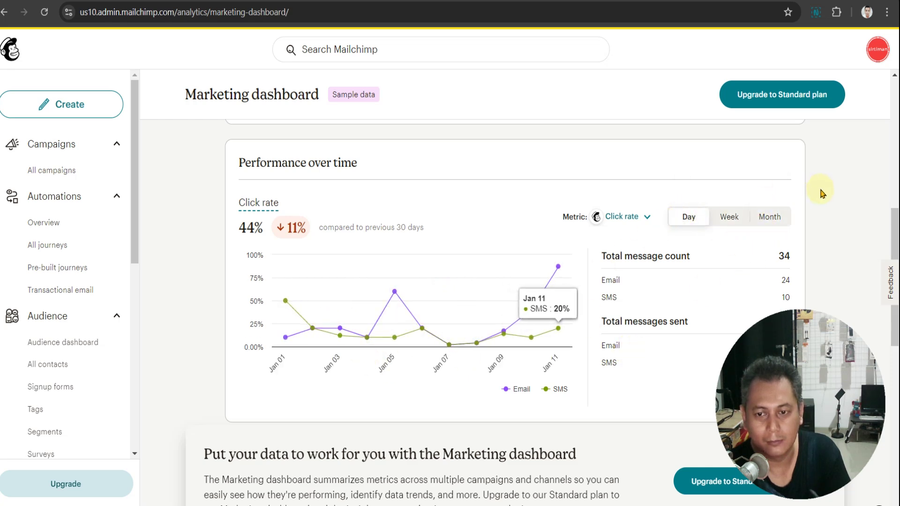
- Look over the Conversions section with its attributed revenue and email conversion funnel
scroll(853, 206, "down", 2)
scroll(853, 206, "down", 2)
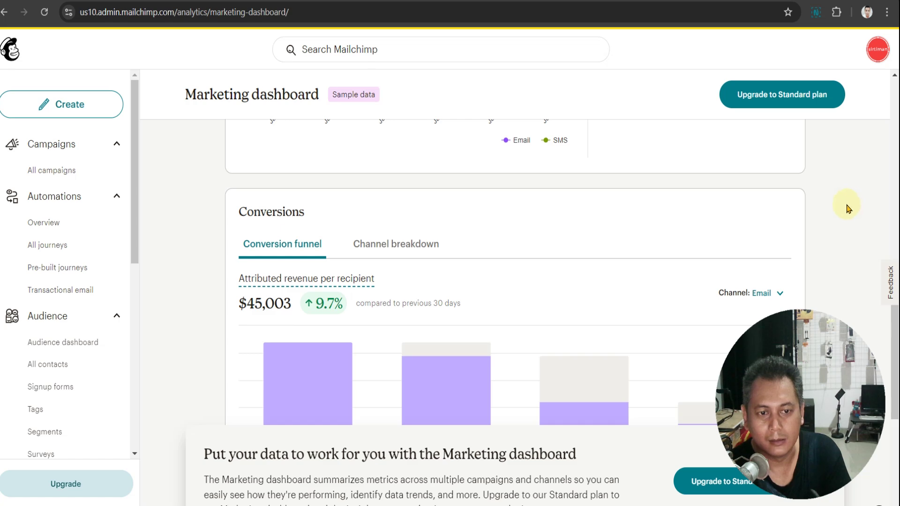
scroll(554, 302, "up", 6)
scroll(554, 302, "down", 7)
mouse_move(554, 302)
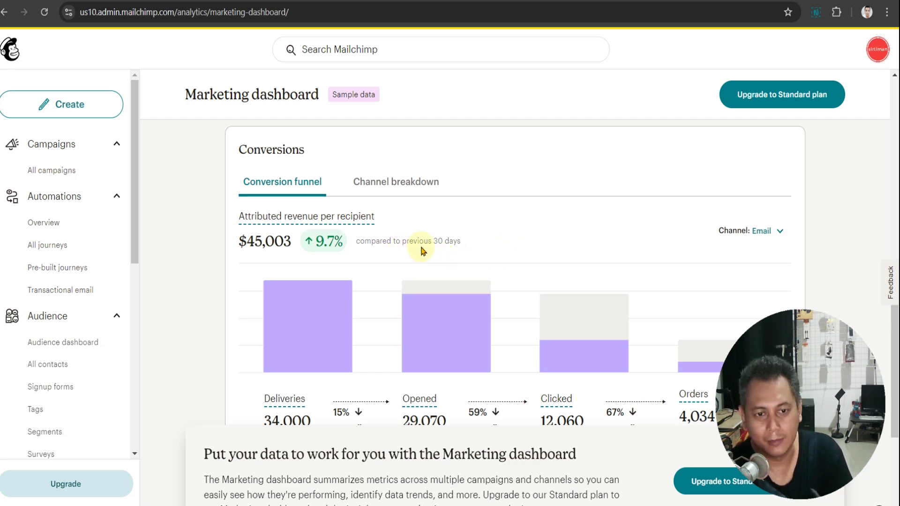
scroll(542, 251, "down", 1)
scroll(542, 251, "up", 1)
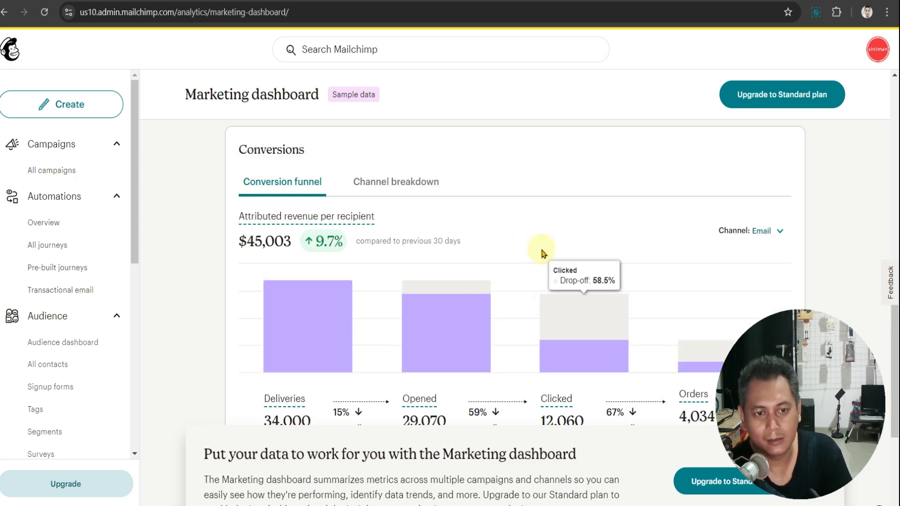
scroll(542, 269, "up", 3)
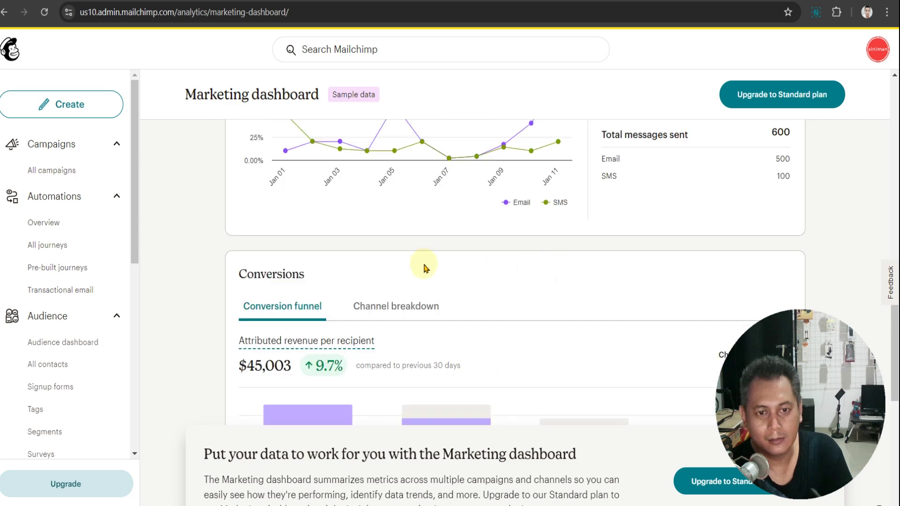
- Review the dashboard again from the Monitor performance metrics through the click rate chart to the conversion funnel
scroll(426, 268, "up", 10)
scroll(514, 263, "down", 2)
scroll(514, 264, "up", 5)
scroll(514, 265, "down", 4)
scroll(541, 276, "down", 1)
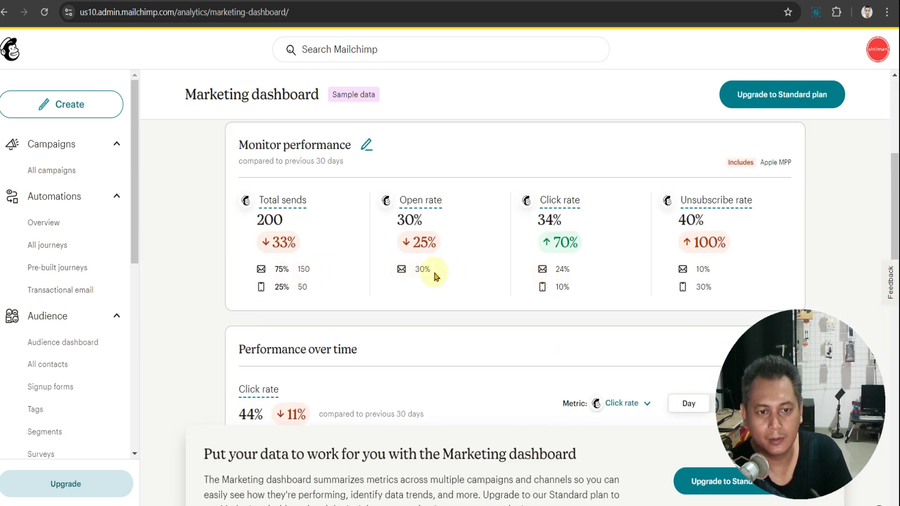
scroll(434, 276, "down", 5)
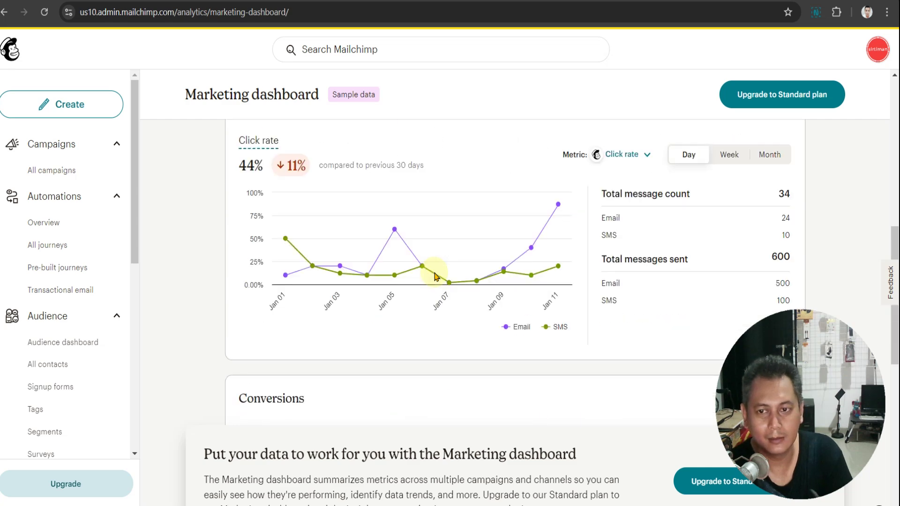
scroll(433, 276, "down", 5)
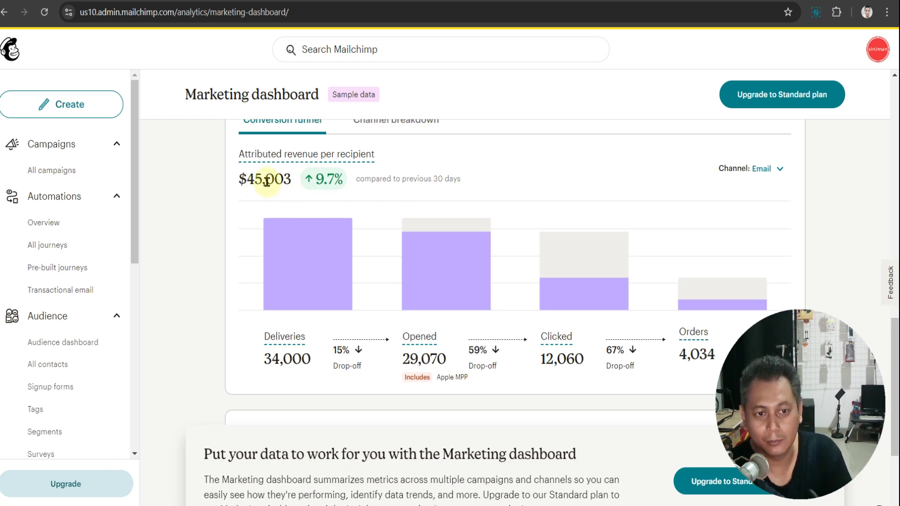
- Examine the conversion funnel's attributed revenue and the drop-off between deliveries, opens, clicks and orders
scroll(530, 239, "up", 4)
scroll(534, 240, "down", 2)
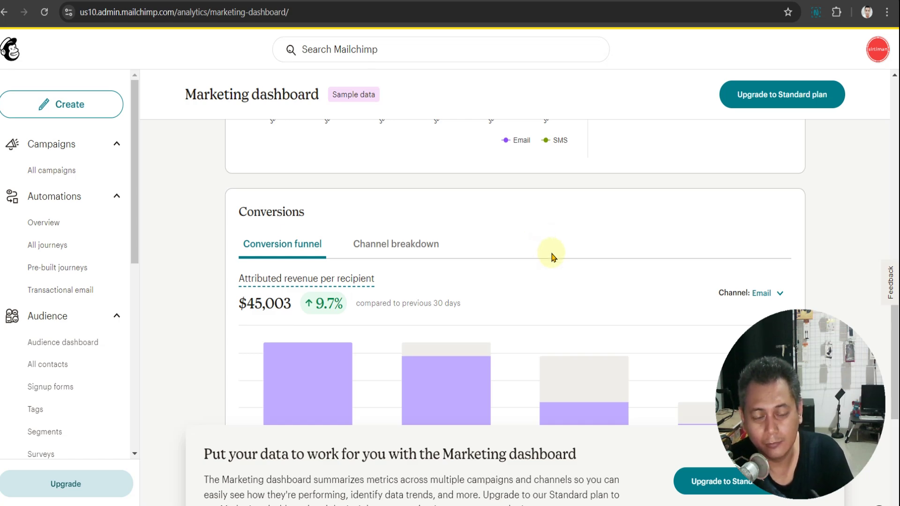
scroll(552, 256, "down", 1)
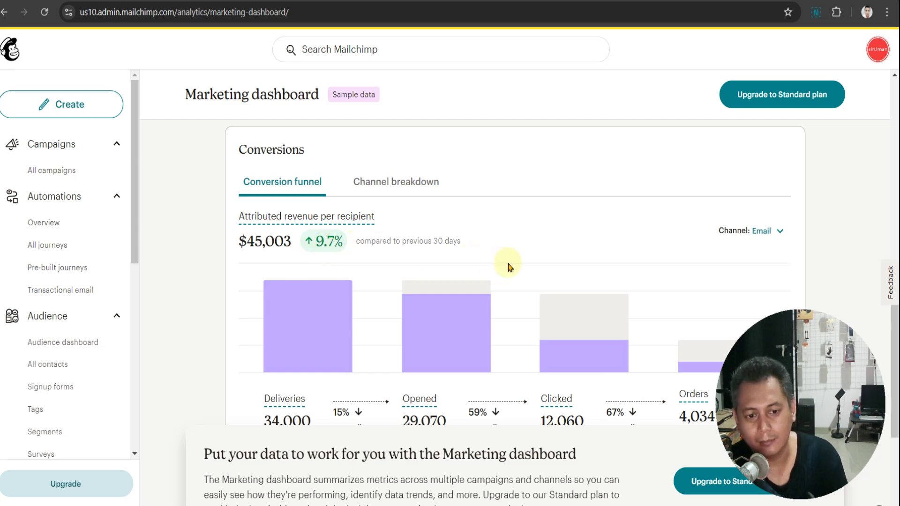
scroll(510, 267, "down", 1)
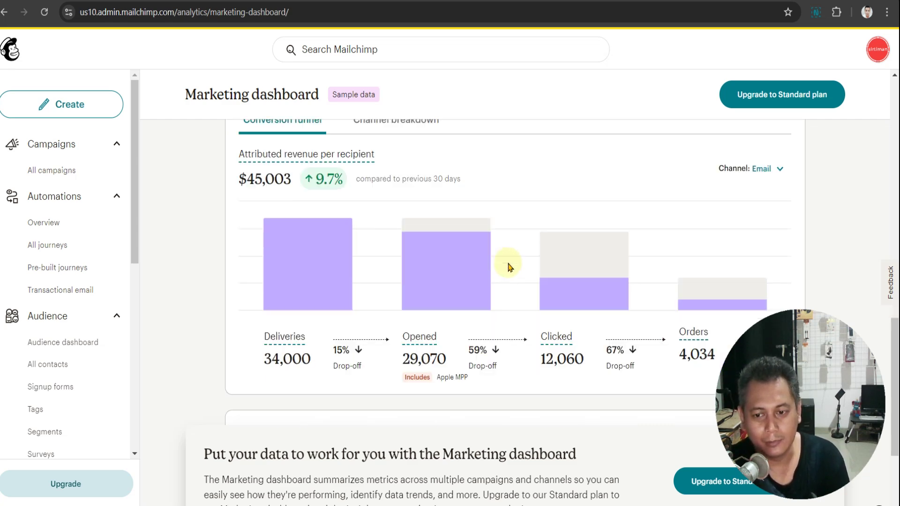
scroll(510, 267, "down", 1)
scroll(510, 267, "up", 1)
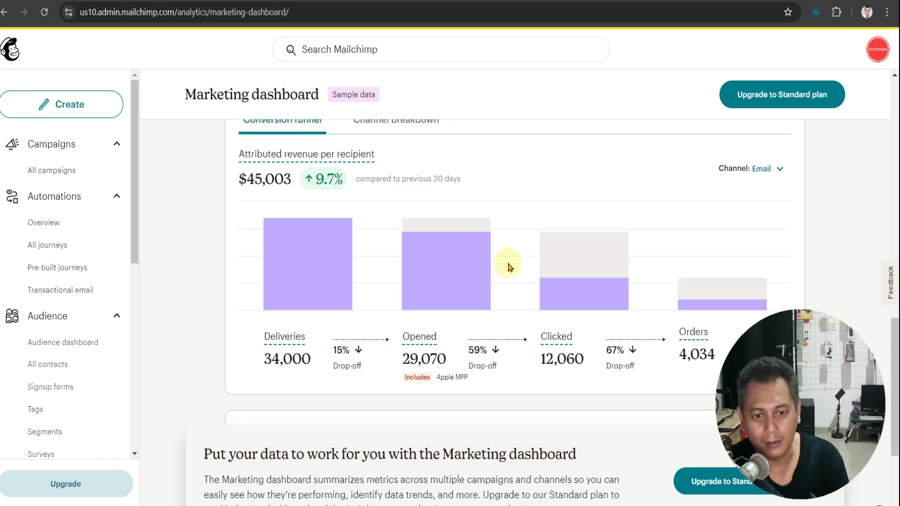
scroll(510, 268, "down", 1)
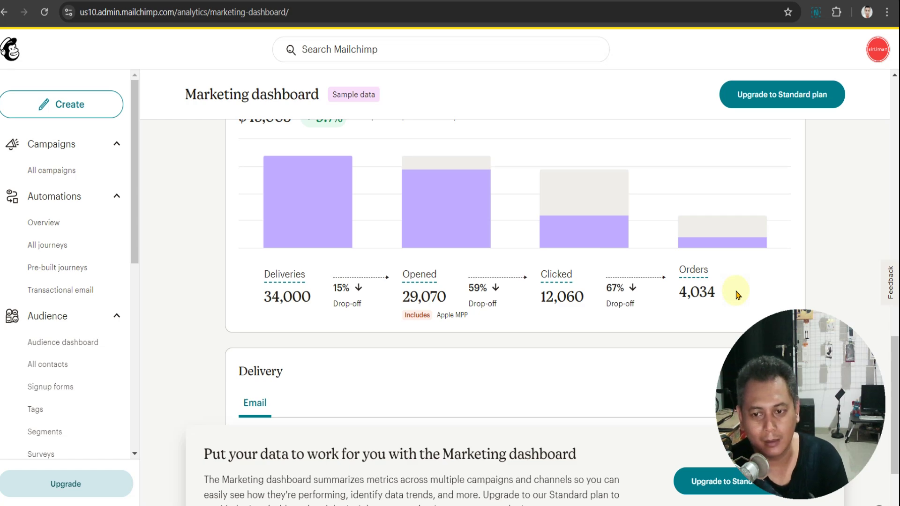
scroll(735, 294, "down", 1)
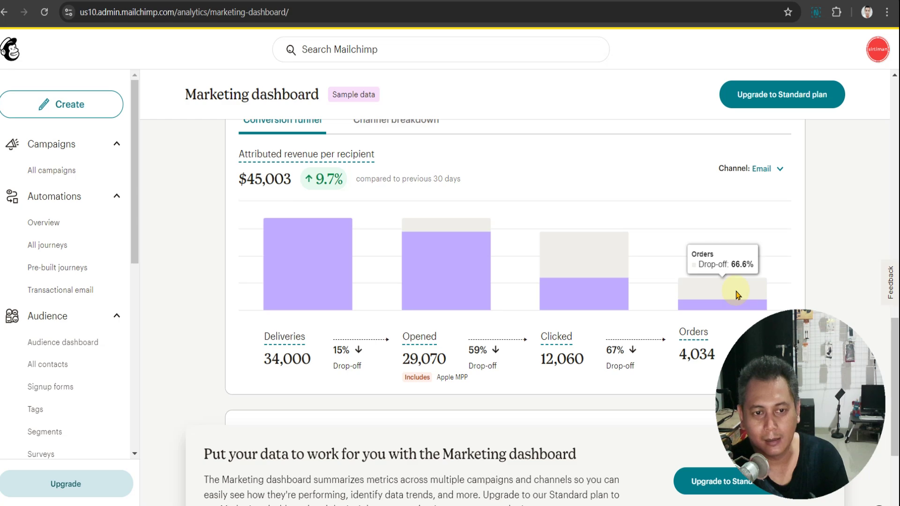
scroll(735, 293, "down", 1)
scroll(736, 293, "up", 2)
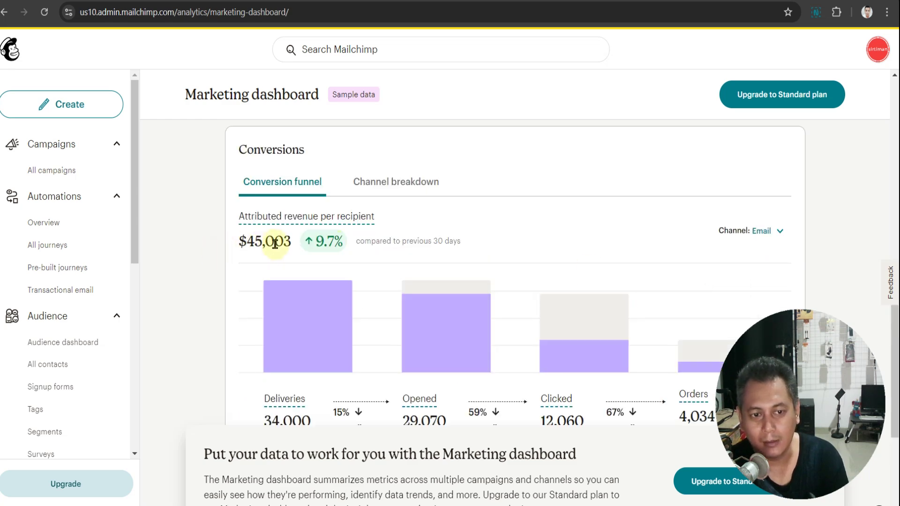
scroll(471, 248, "down", 2)
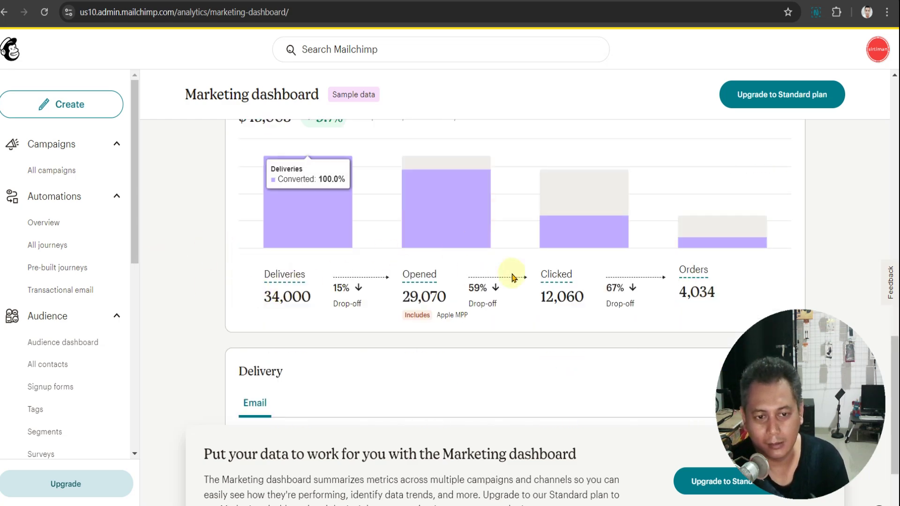
scroll(642, 304, "down", 1)
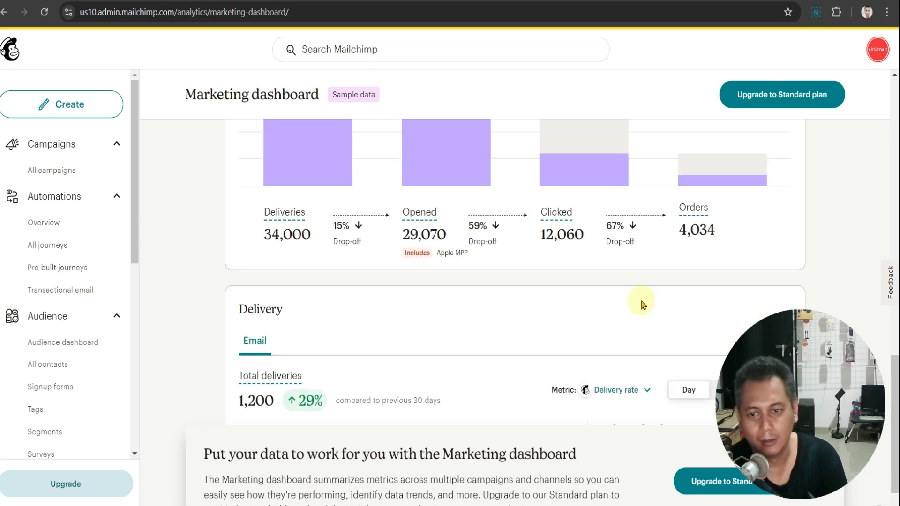
scroll(642, 304, "up", 1)
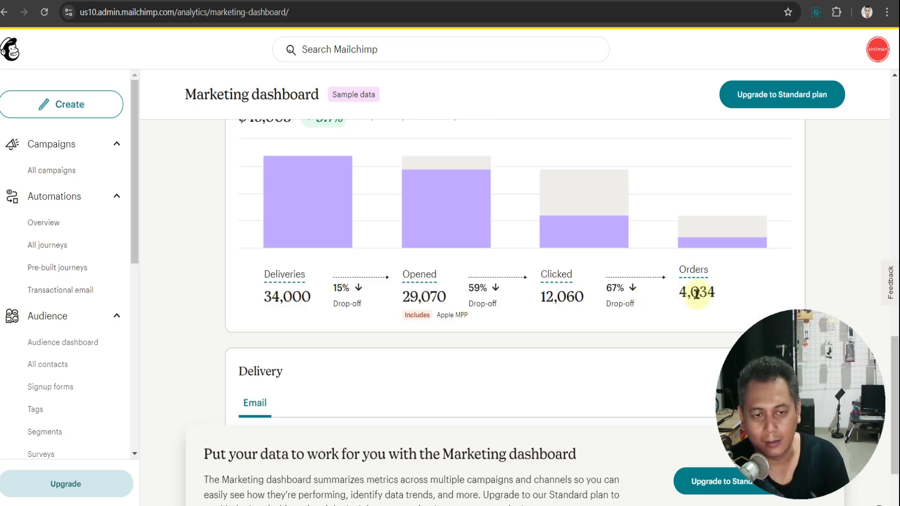
scroll(649, 324, "up", 1)
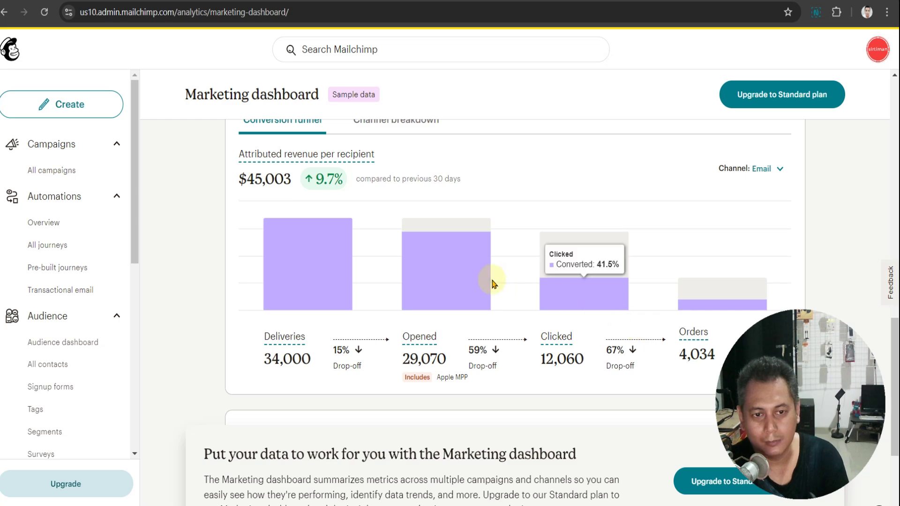
- Examine the Delivery section's delivery rate chart and look back over the dashboard from its filters to Conversions
scroll(493, 282, "down", 4)
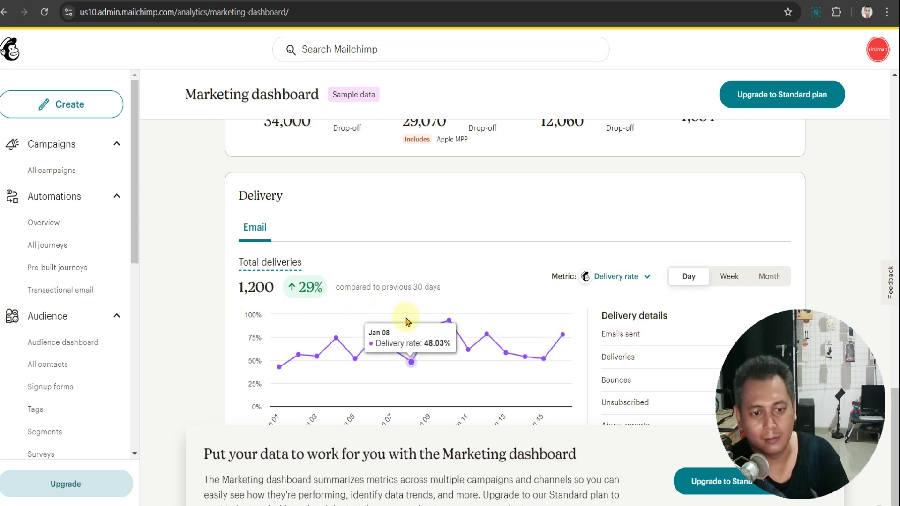
scroll(406, 316, "up", 5)
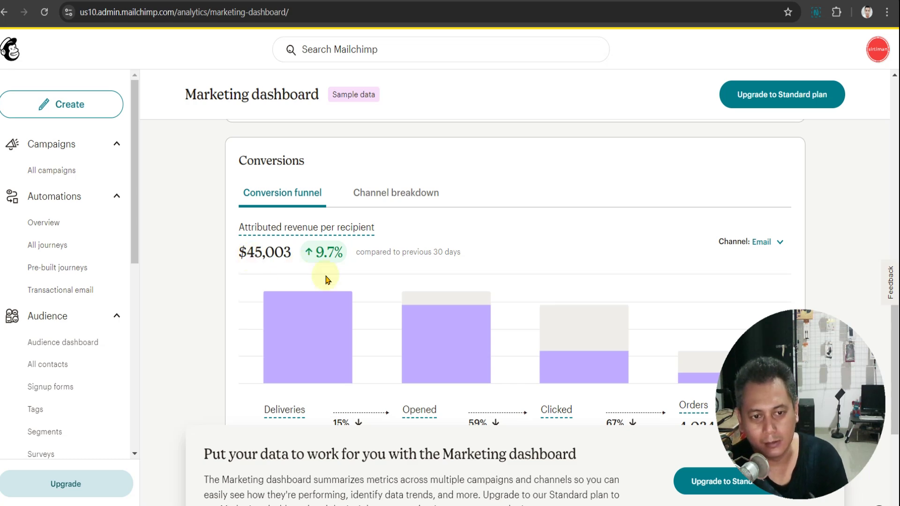
scroll(526, 319, "down", 3)
scroll(527, 322, "up", 3)
scroll(527, 323, "up", 10)
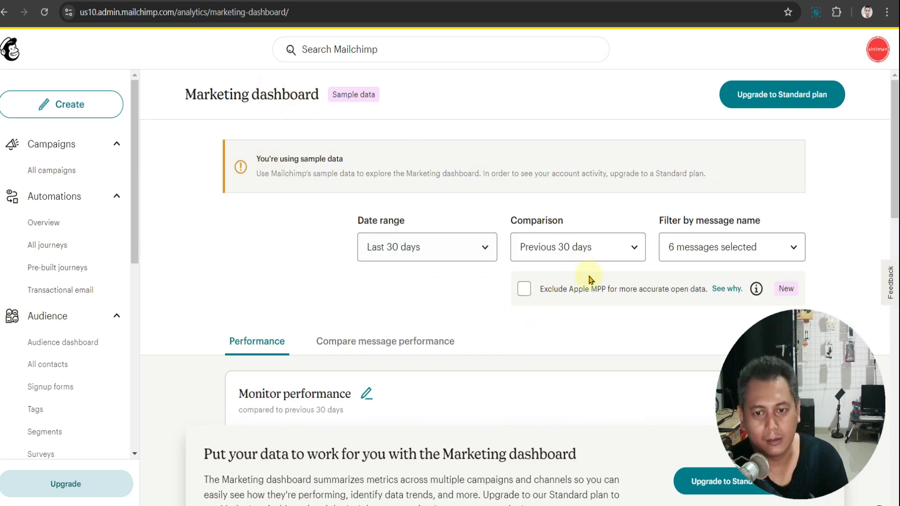
scroll(585, 282, "down", 7)
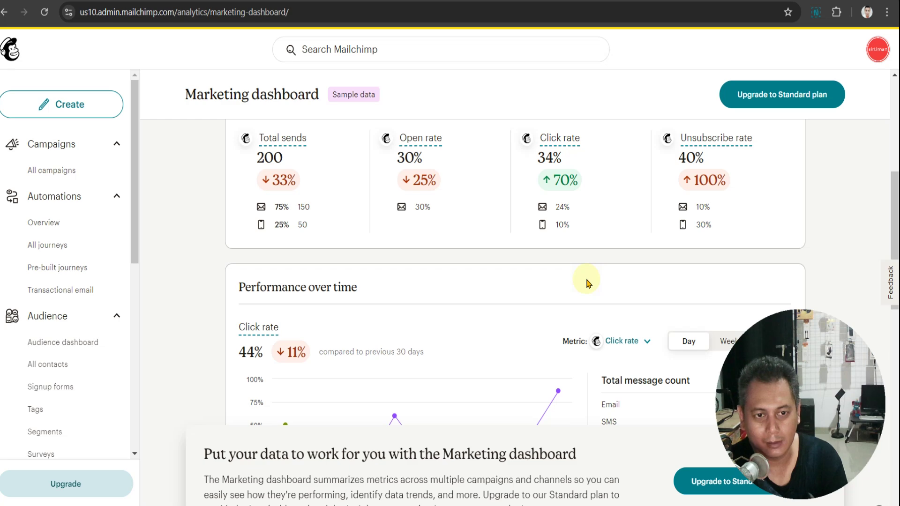
scroll(585, 282, "down", 10)
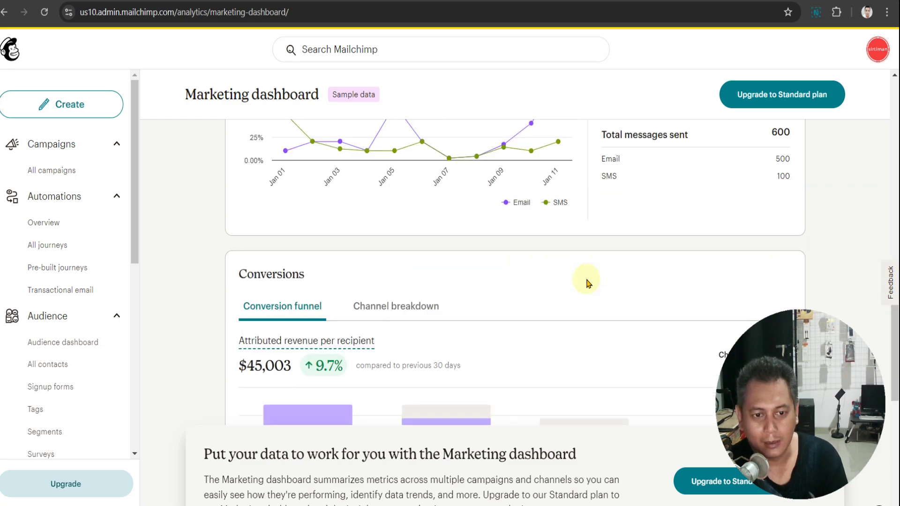
- Examine the email conversion funnel's attributed revenue and stages alongside the message totals of the click rate chart above it
scroll(396, 275, "up", 1)
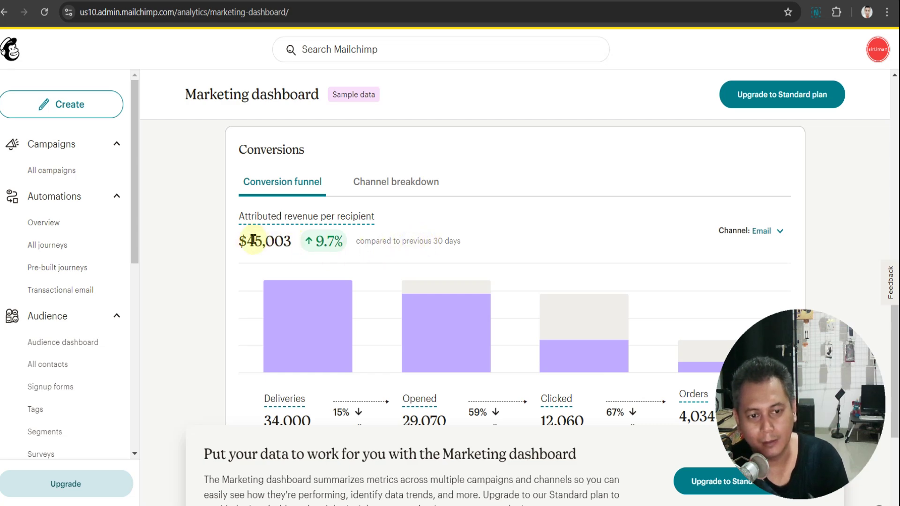
scroll(533, 288, "up", 2)
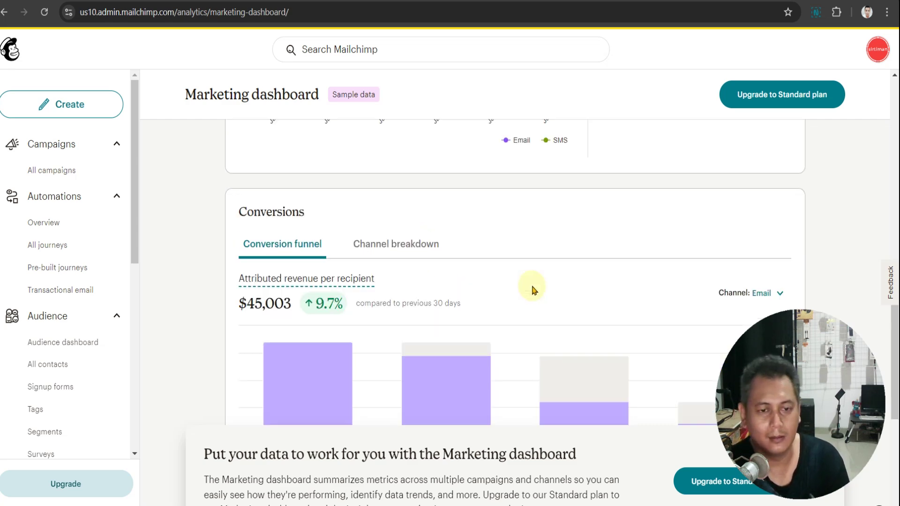
scroll(511, 280, "down", 1)
scroll(511, 280, "down", 1)
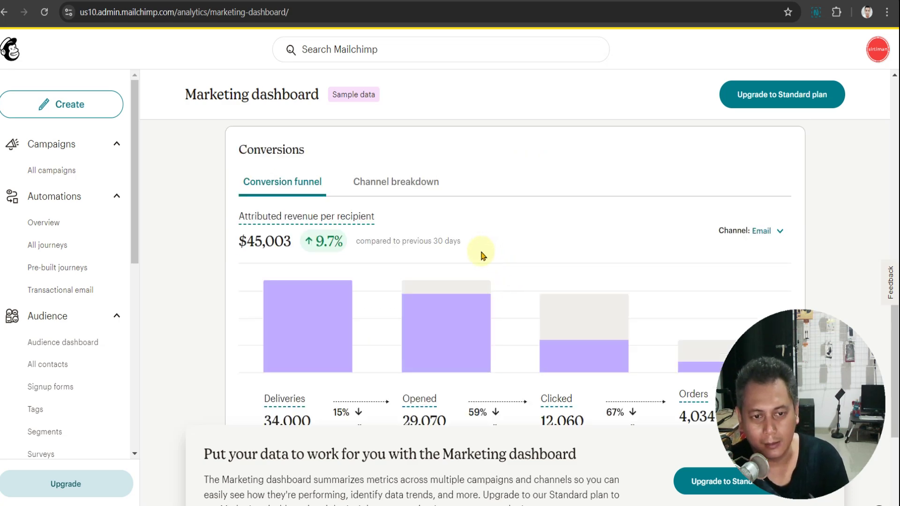
scroll(483, 256, "up", 2)
scroll(483, 255, "down", 2)
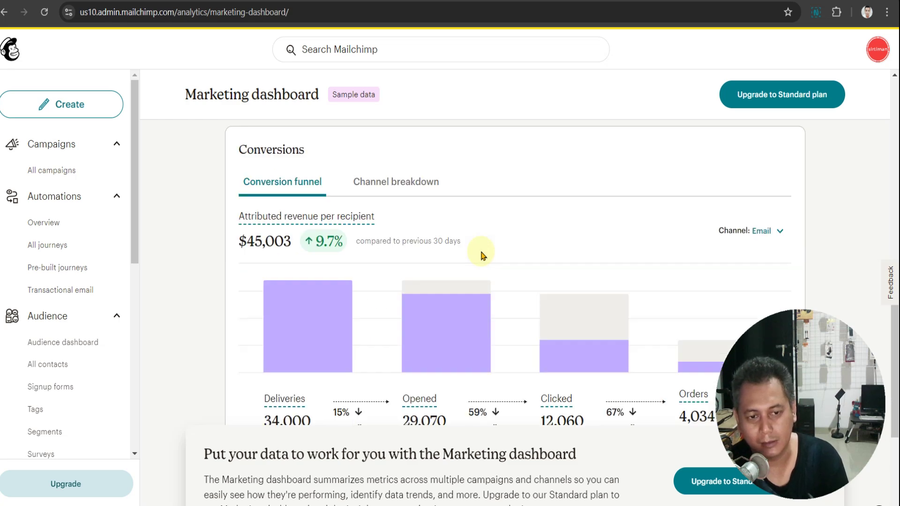
scroll(482, 255, "up", 2)
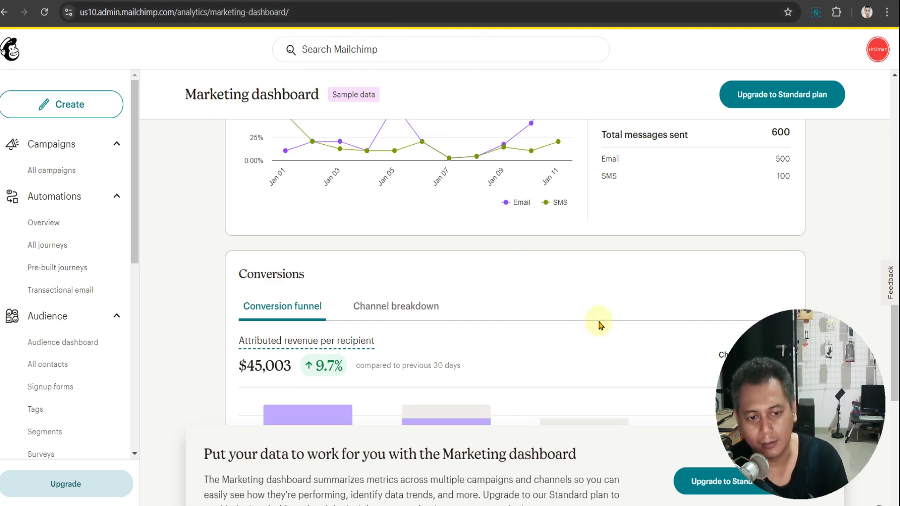
scroll(600, 325, "down", 1)
scroll(599, 324, "up", 2)
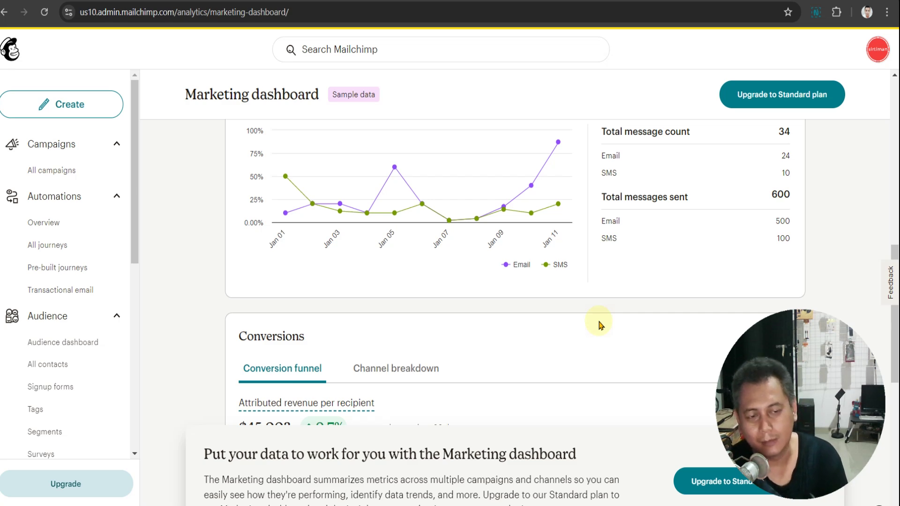
scroll(600, 324, "down", 3)
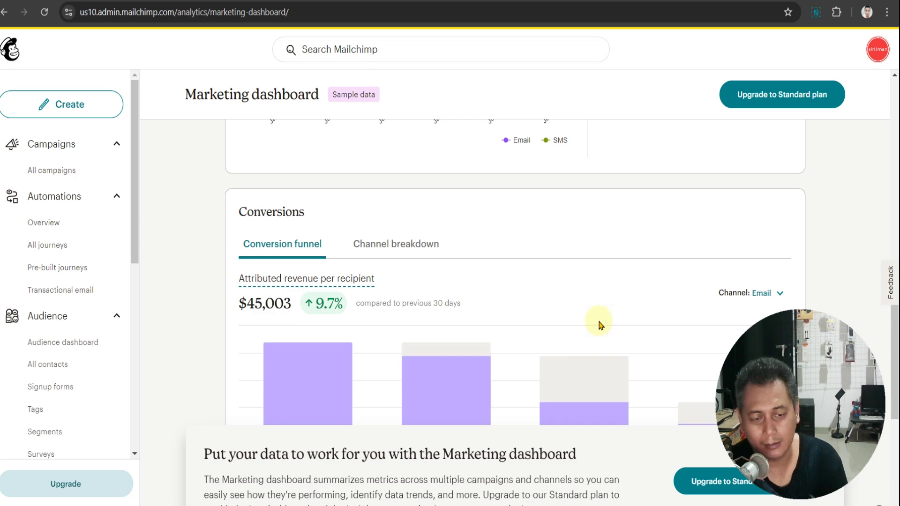
- Look back through the Performance over time chart to the dashboard's date range, comparison and message name filters
scroll(600, 325, "up", 3)
scroll(600, 324, "up", 12)
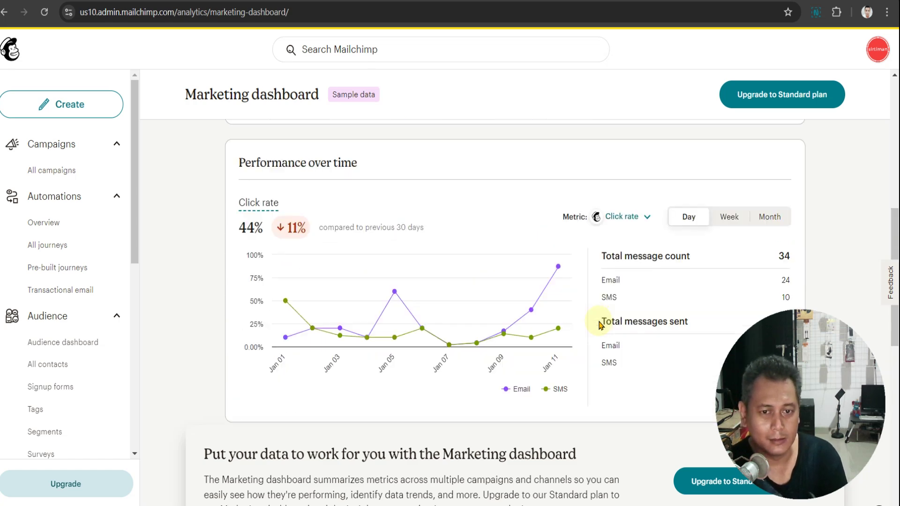
scroll(599, 324, "up", 2)
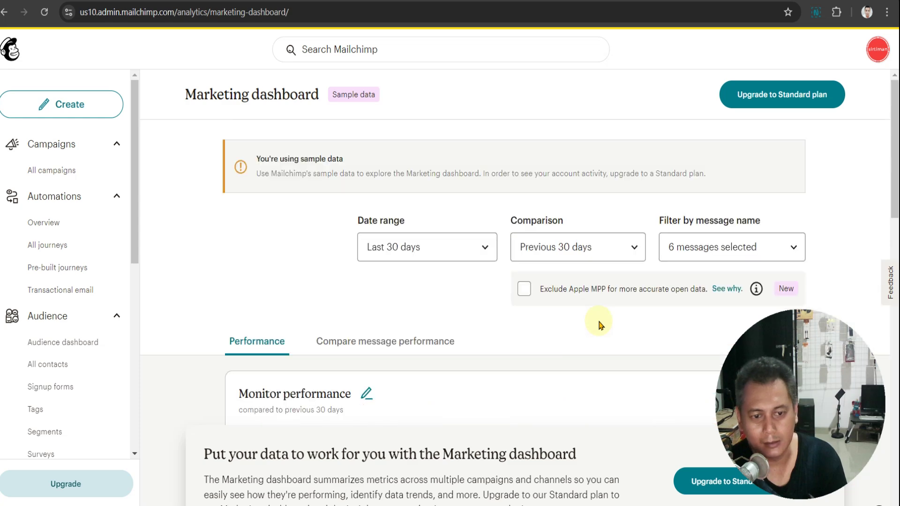
scroll(600, 325, "down", 12)
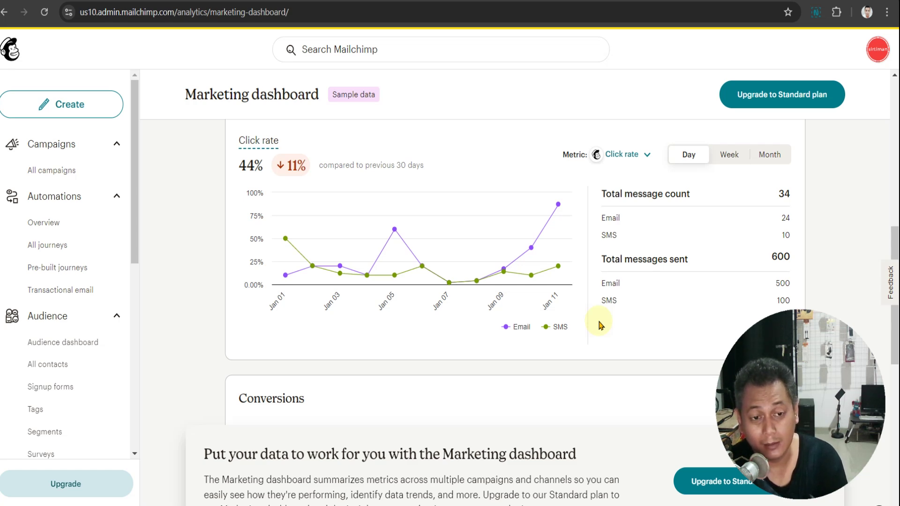
scroll(599, 325, "up", 12)
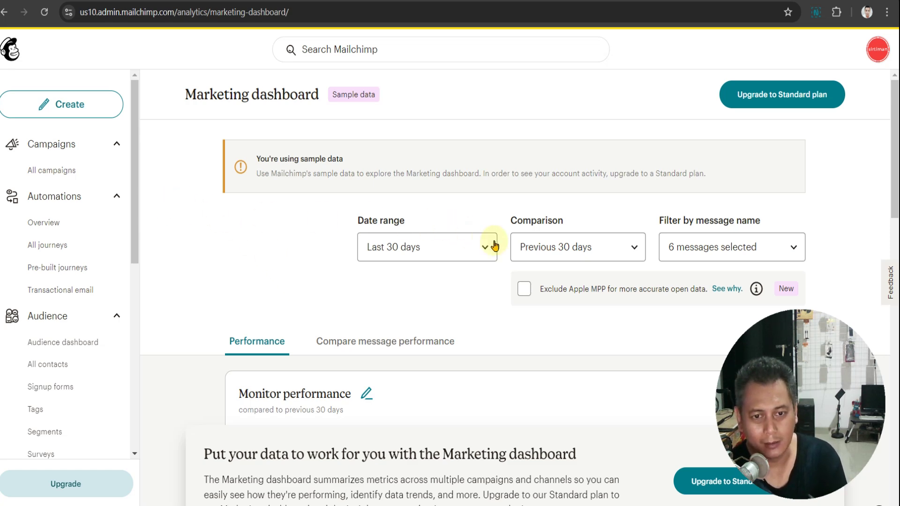
- Review the Monitor performance metrics, the click rate chart and the Delivery section's total deliveries once more
scroll(492, 244, "down", 5)
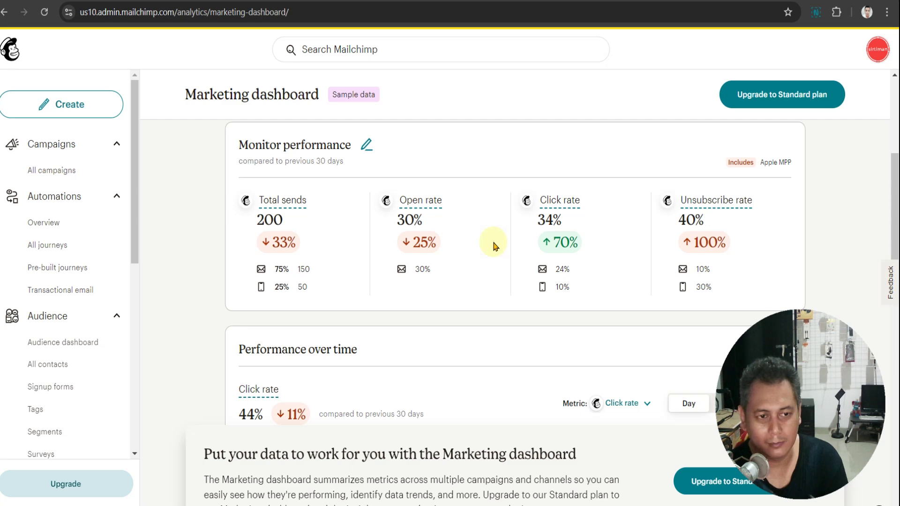
scroll(493, 244, "down", 9)
scroll(493, 245, "up", 5)
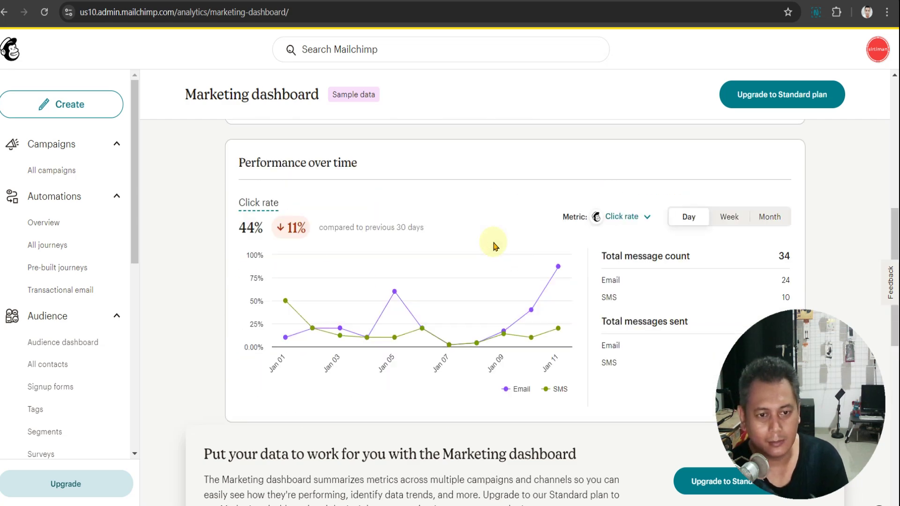
scroll(493, 243, "up", 10)
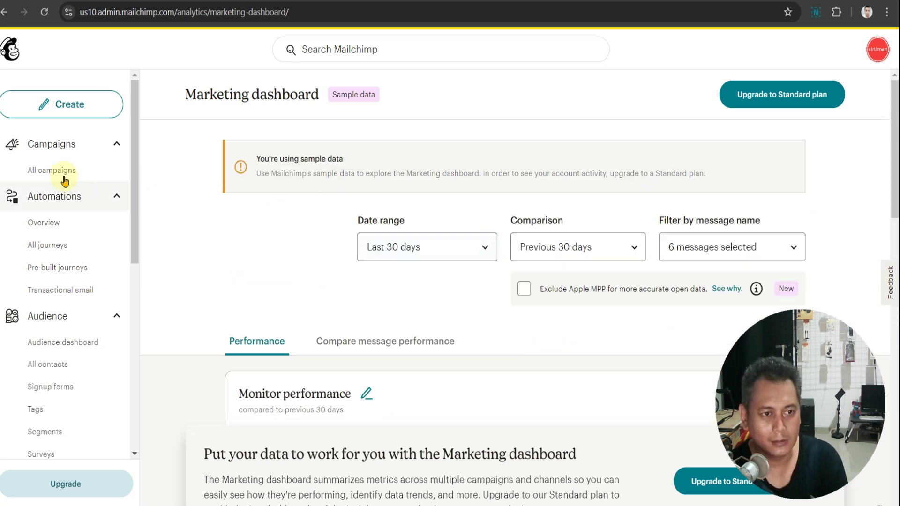
scroll(611, 209, "down", 12)
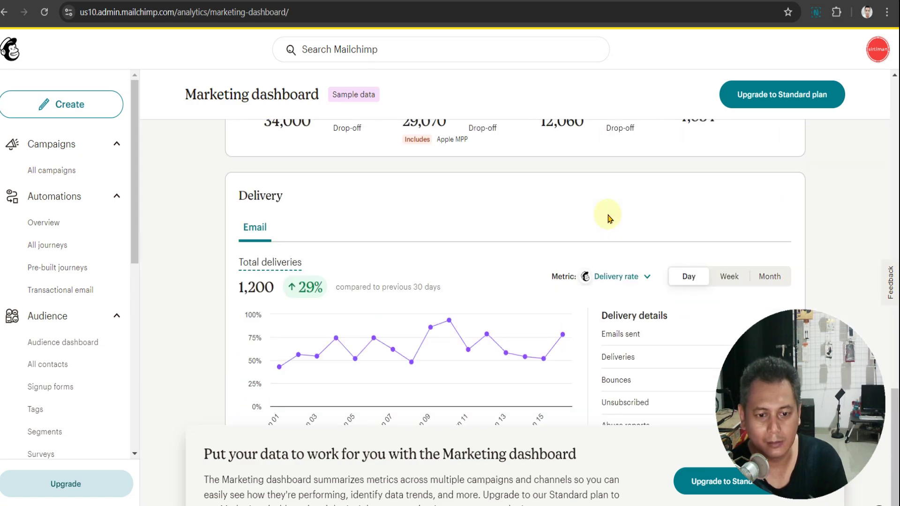
scroll(608, 218, "up", 12)
scroll(600, 220, "down", 10)
scroll(600, 220, "up", 10)
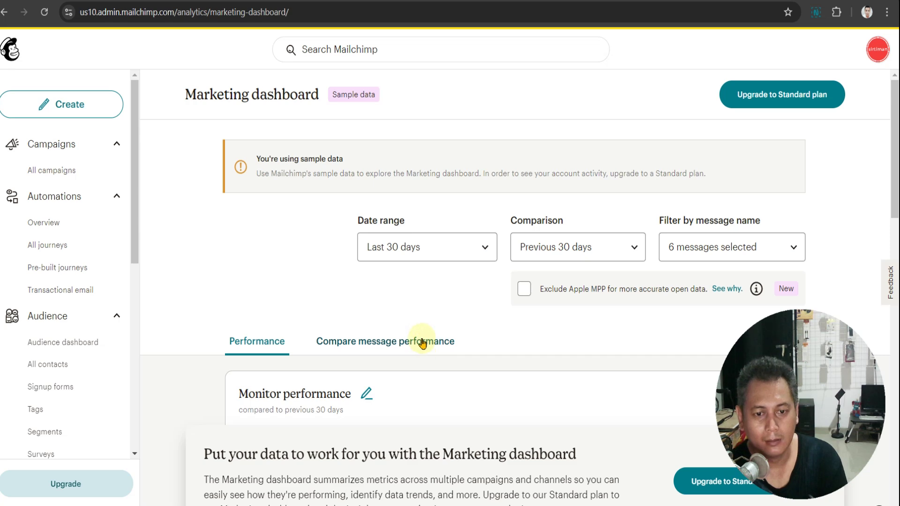
- Leave the Marketing dashboard and go back to the All campaigns list
scroll(539, 237, "down", 4)
left_click(425, 159)
key("alt+Left")
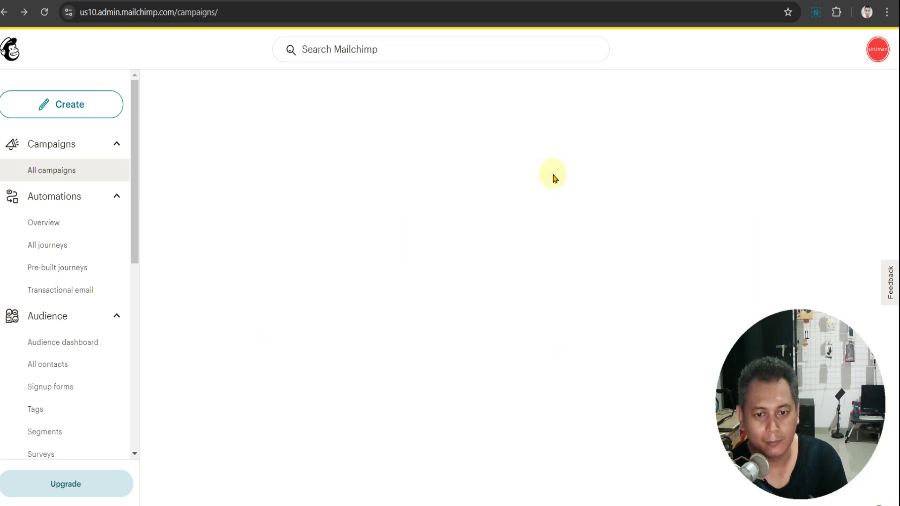
left_click(229, 269)
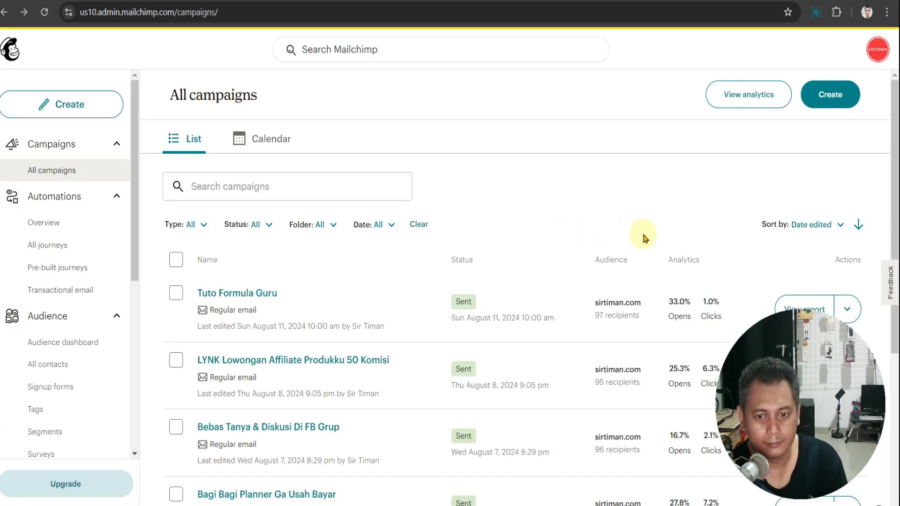
- Examine the sent campaigns with their recipients, open rates and click rates, from Tuto Formula Guru to Alat Menuju pasif income Seumur Hidup
scroll(643, 238, "down", 5)
scroll(643, 238, "up", 5)
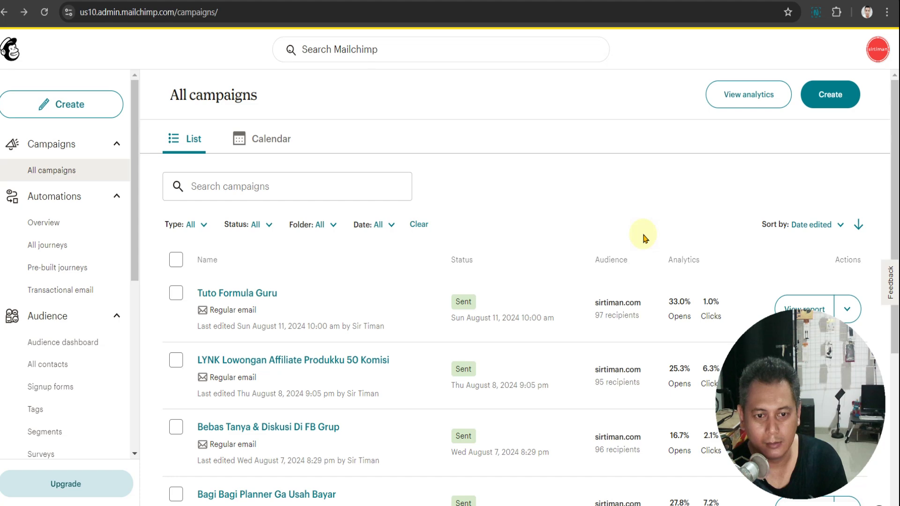
scroll(643, 238, "down", 4)
scroll(642, 238, "up", 2)
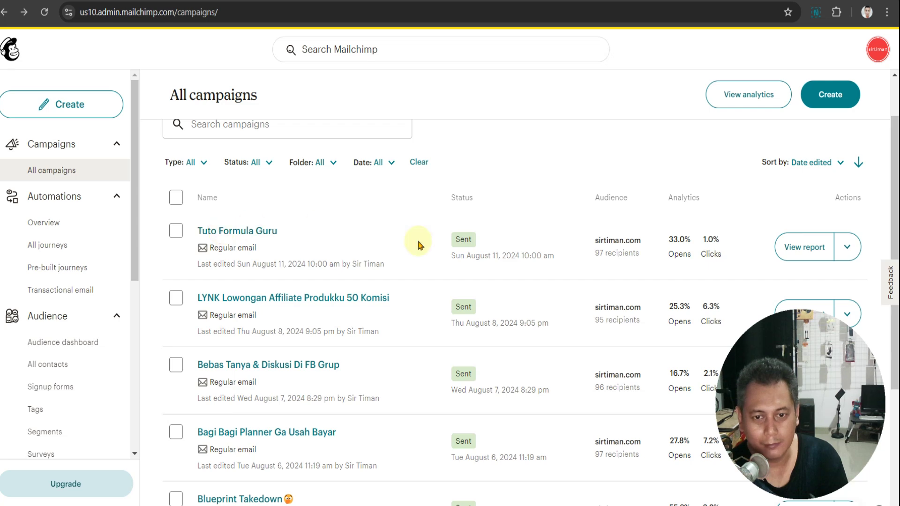
mouse_move(689, 243)
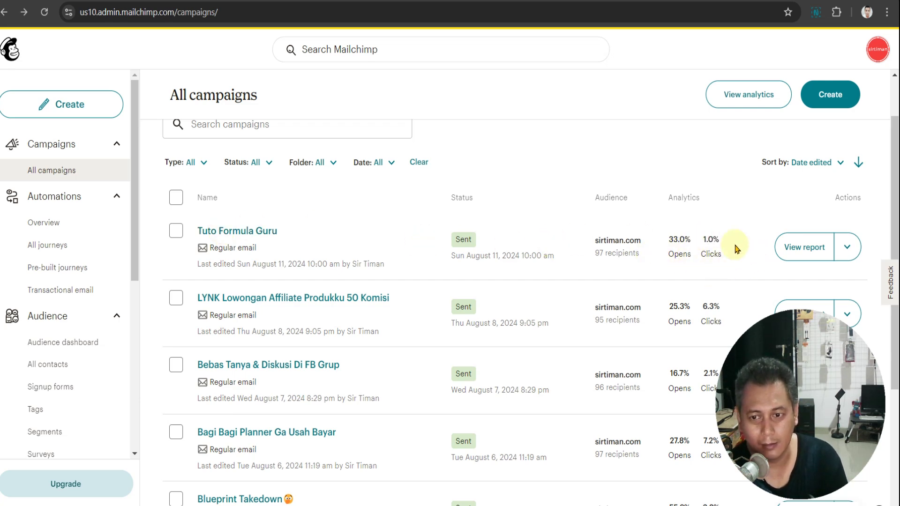
scroll(712, 277, "down", 5)
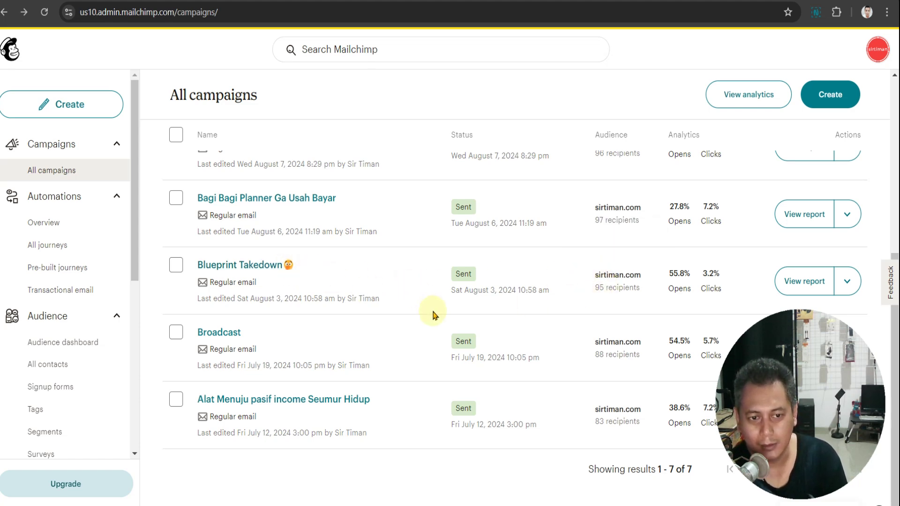
scroll(474, 311, "up", 6)
scroll(360, 305, "down", 5)
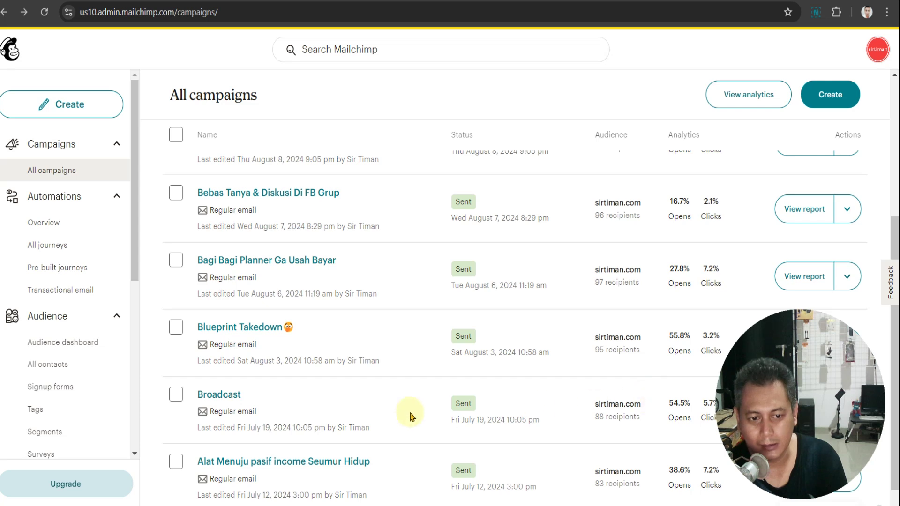
scroll(408, 415, "down", 1)
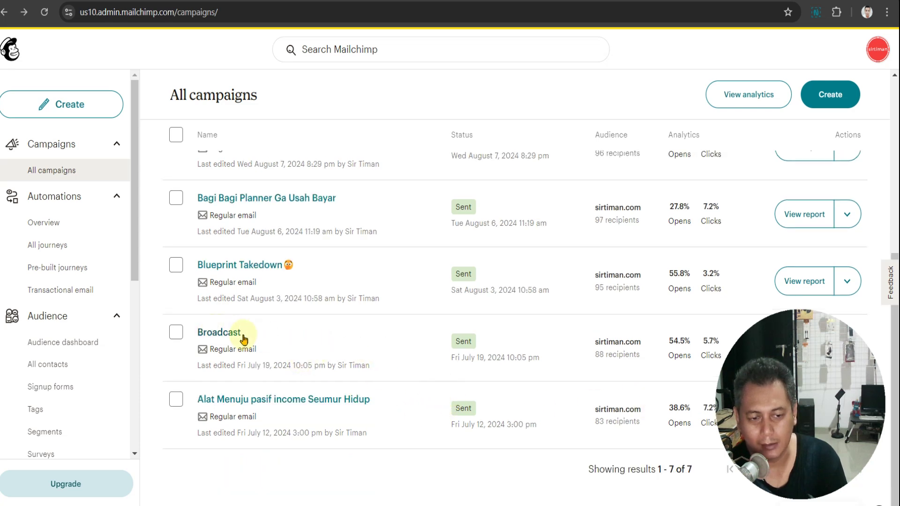
scroll(308, 344, "up", 2)
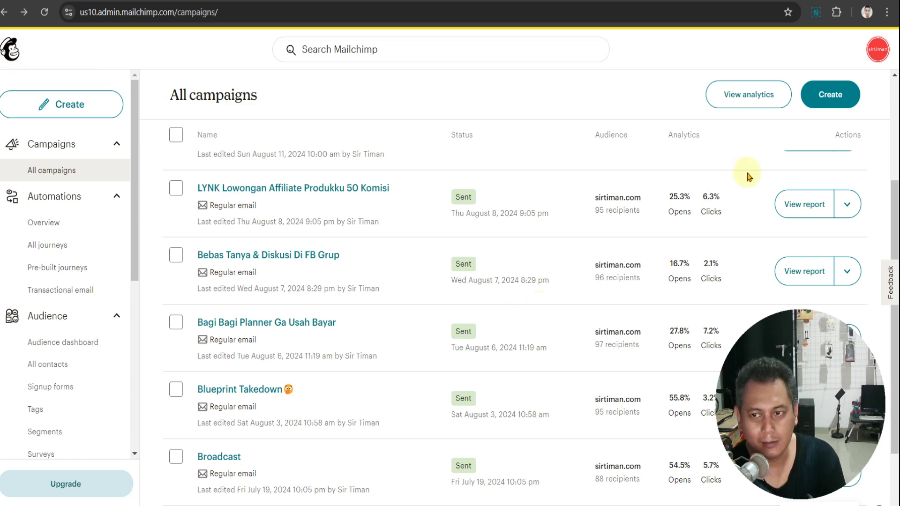
- Open another Google account's Gmail inbox in a new browser tab and look over the received campaign emails, such as Tuto Formula Guru
key("ctrl+t")
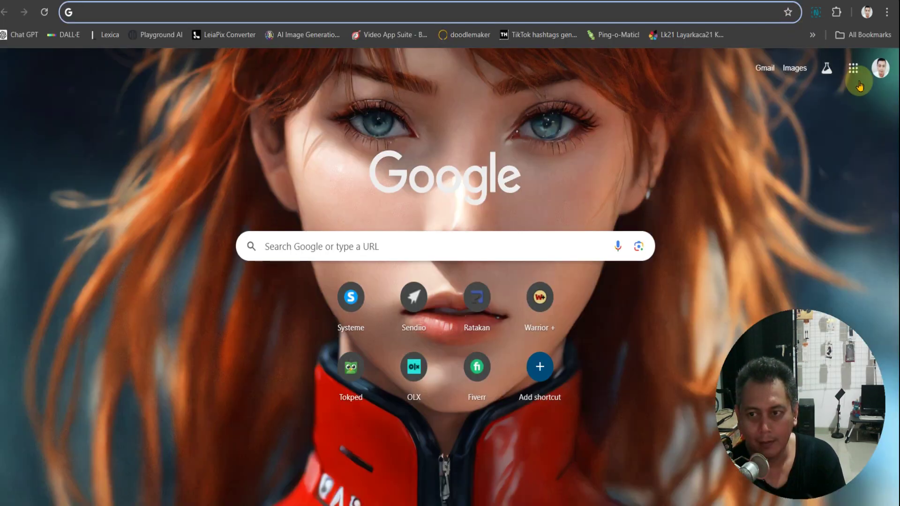
left_click(874, 75)
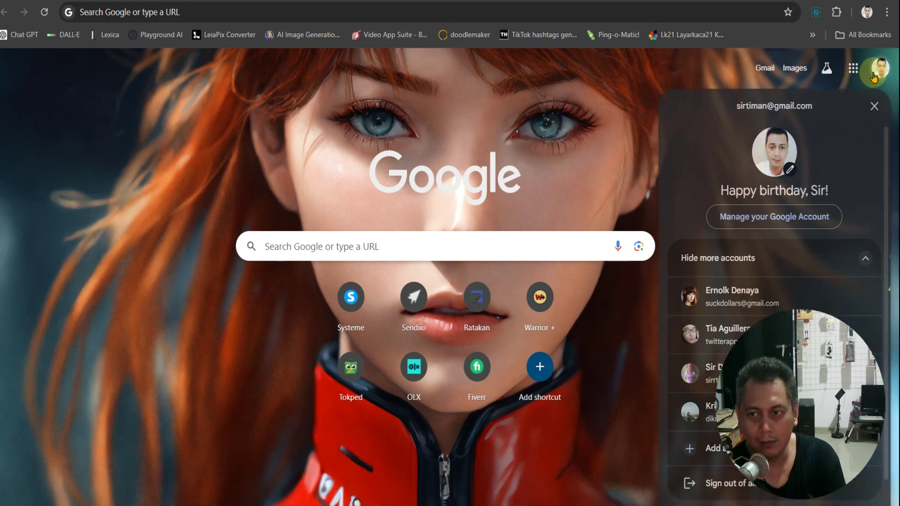
left_click(815, 285)
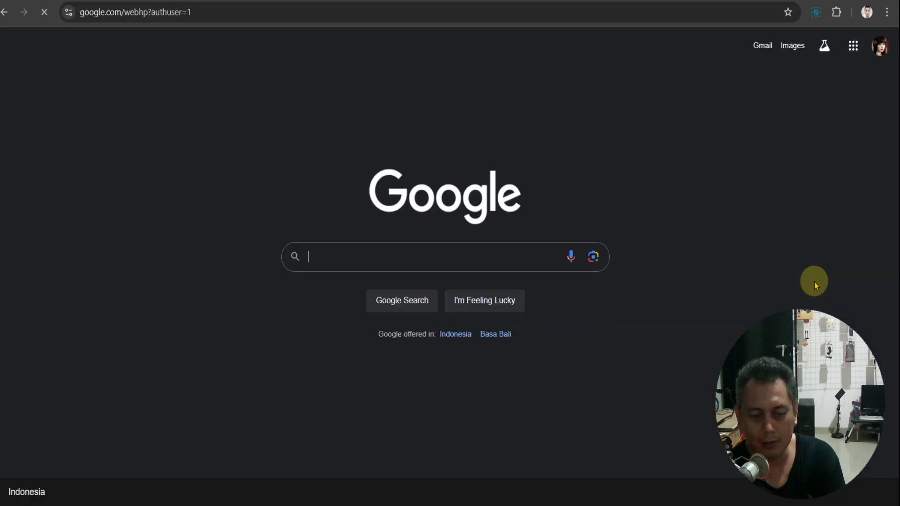
left_click(759, 46)
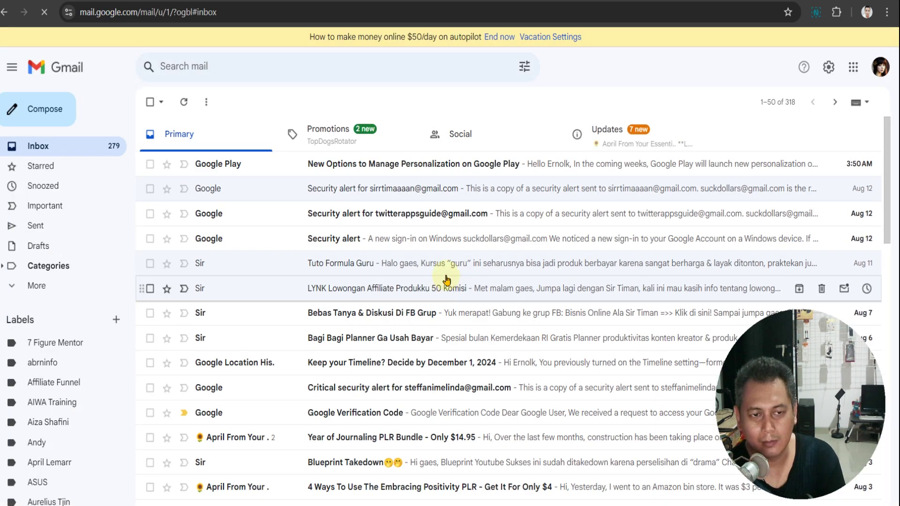
scroll(497, 292, "down", 1)
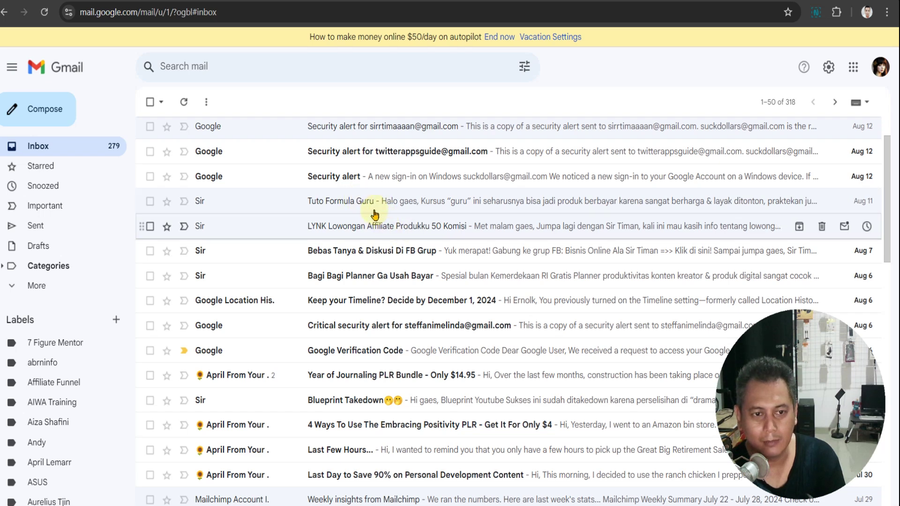
left_click(35, 286)
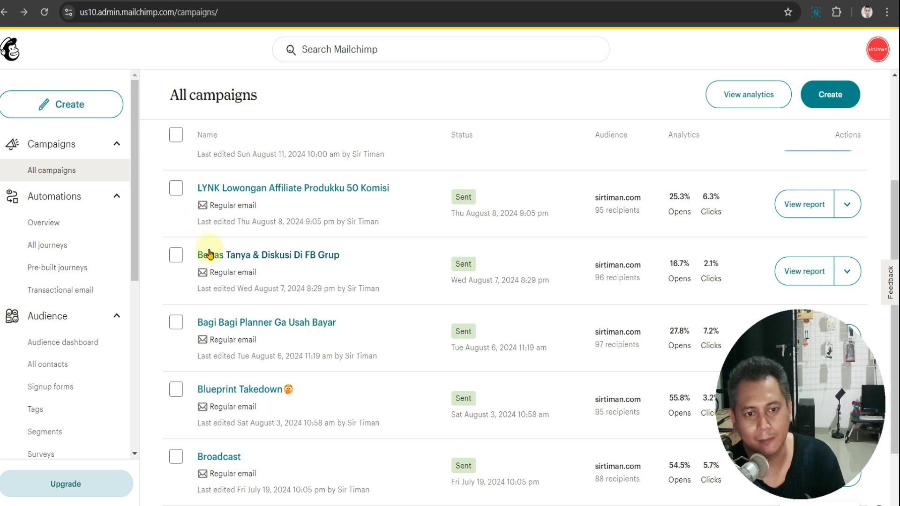
- Compare the open and click rates of the sent campaigns again, down to the older Broadcast email
scroll(591, 316, "up", 3)
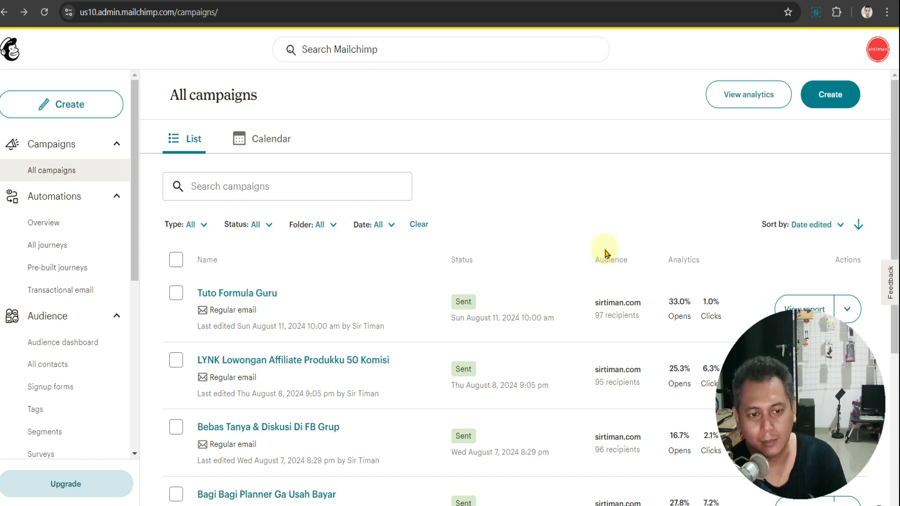
scroll(604, 253, "down", 10)
scroll(604, 253, "up", 10)
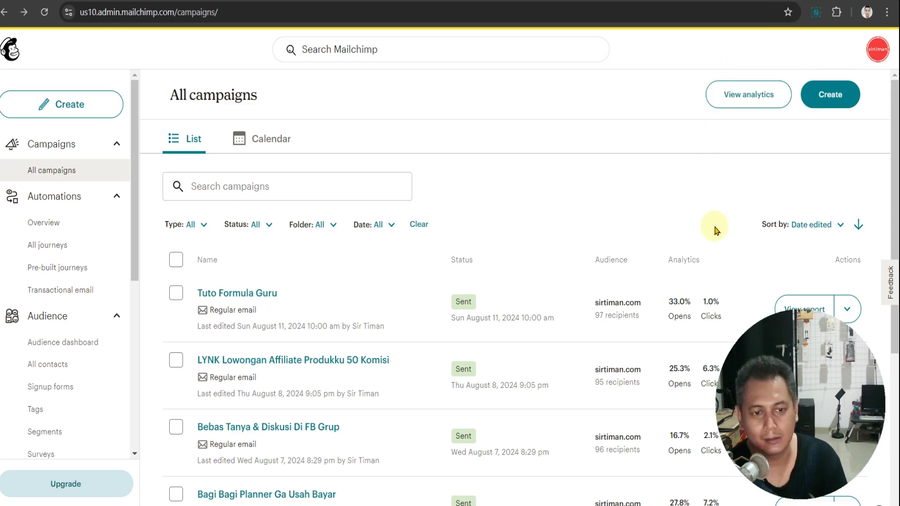
scroll(715, 230, "down", 3)
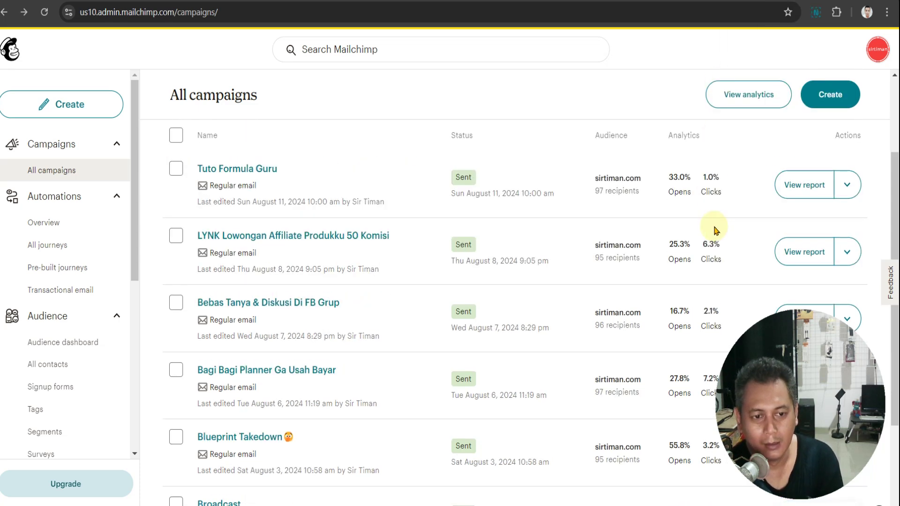
scroll(715, 231, "down", 4)
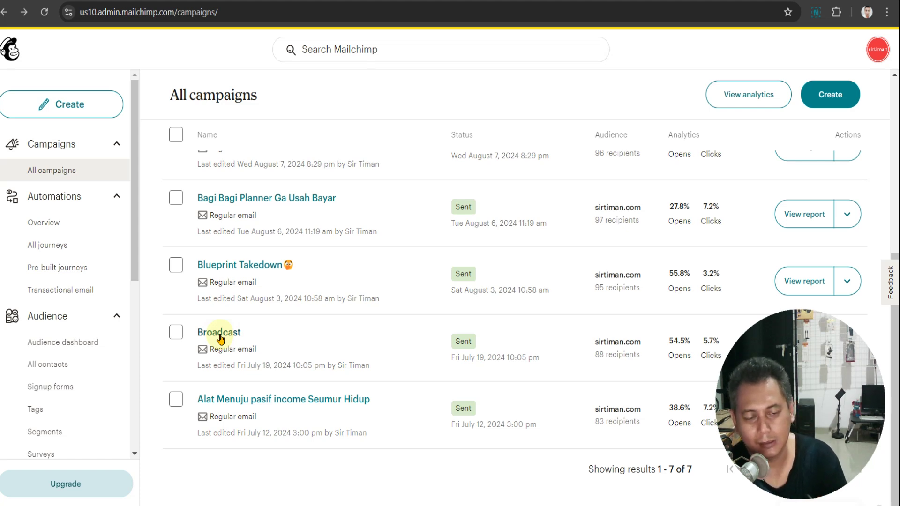
- Review the full list of sent campaigns again, from the newest email to the oldest
scroll(281, 349, "up", 6)
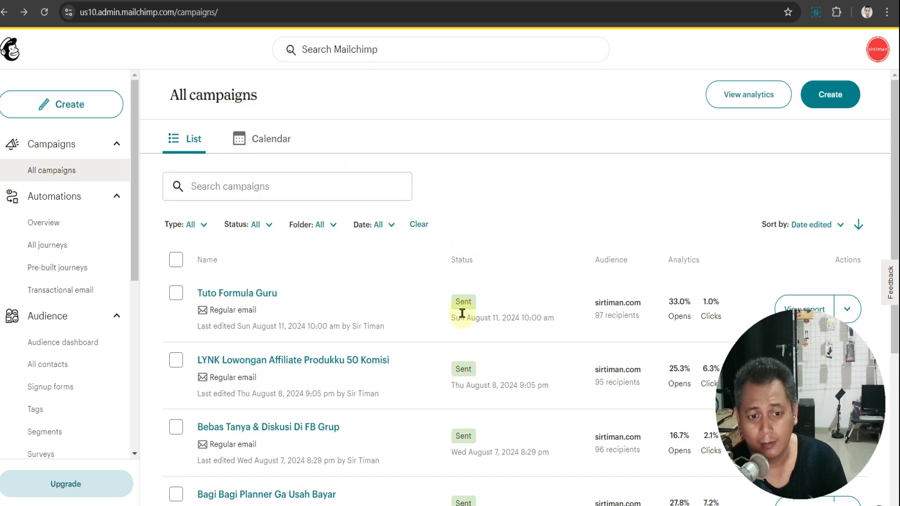
scroll(463, 316, "down", 6)
scroll(463, 318, "up", 6)
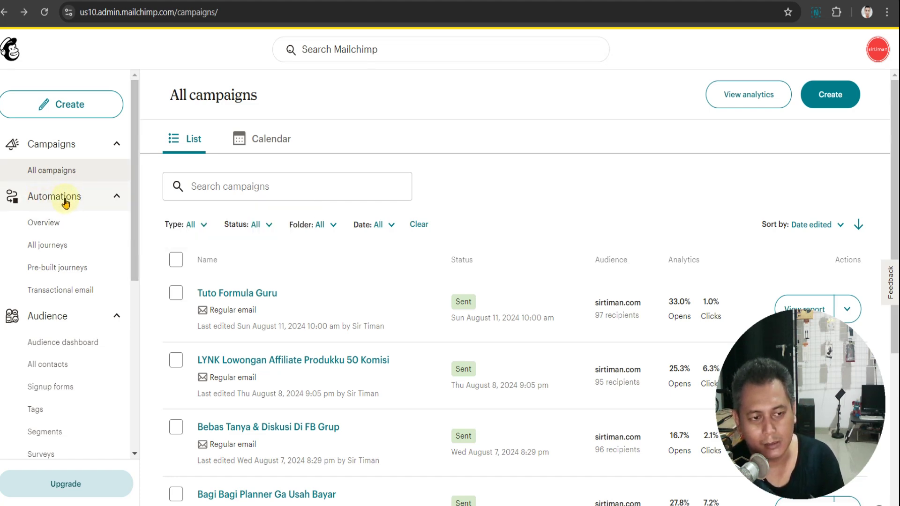
- Open the Marketing dashboard under Analytics and dismiss its sample data introduction
scroll(135, 235, "down", 3)
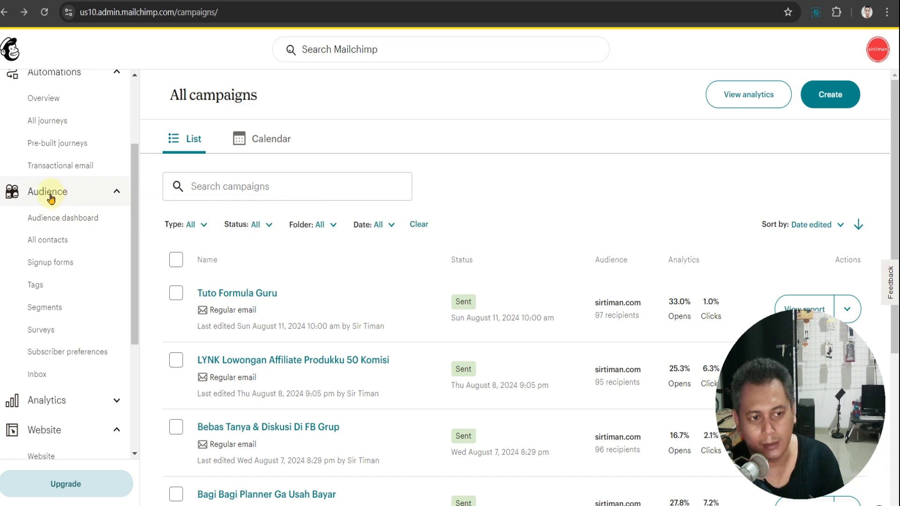
scroll(104, 261, "down", 4)
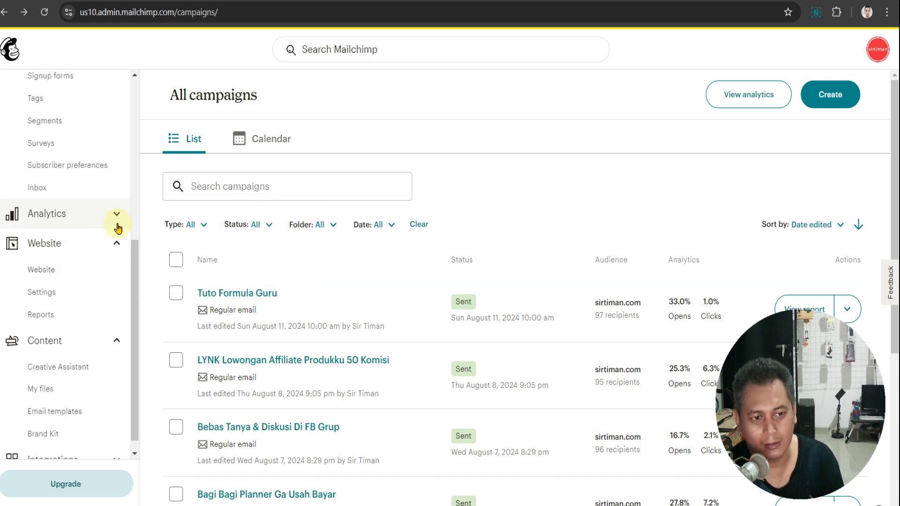
left_click(117, 227)
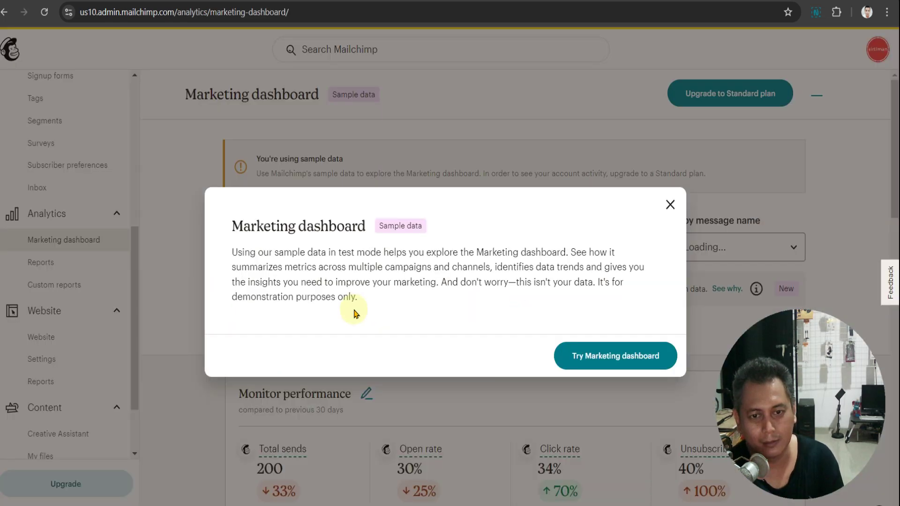
left_click(670, 204)
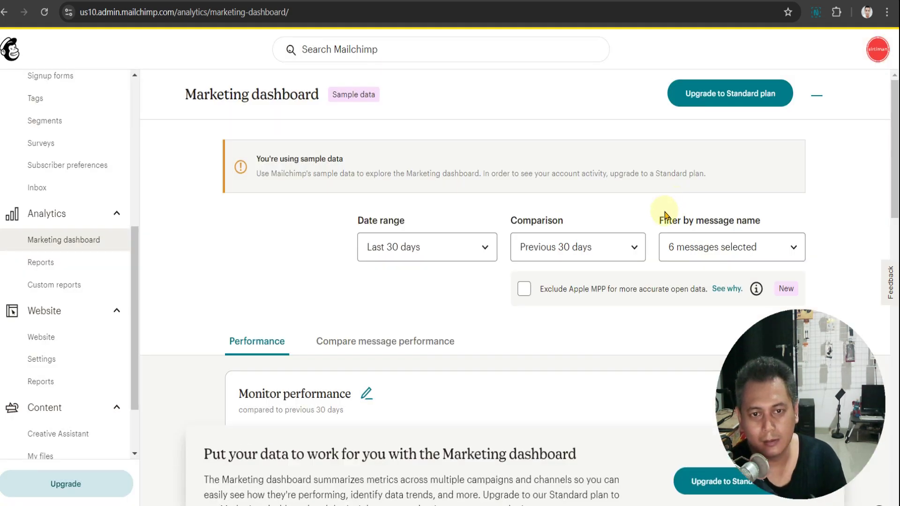